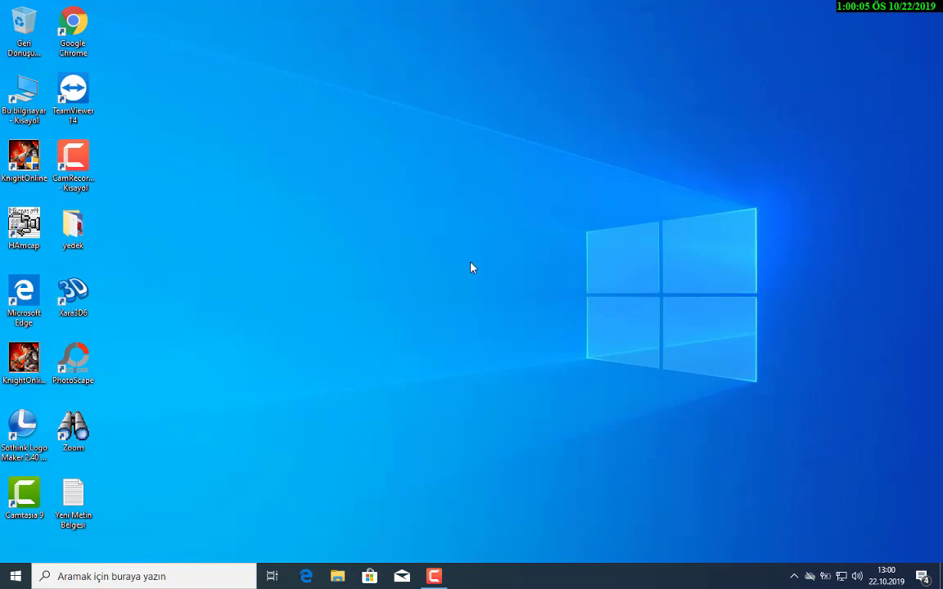
right_click(325, 233)
left_click(347, 287)
double_click(26, 92)
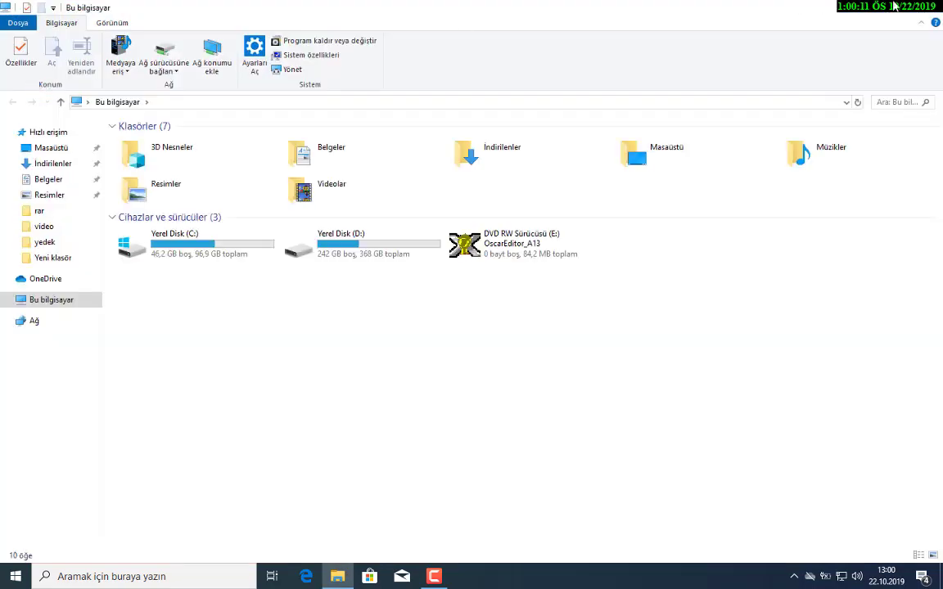
left_click(895, 6)
Open Computer Management for this PC, reposition its window and show the Device Manager.
right_click(35, 93)
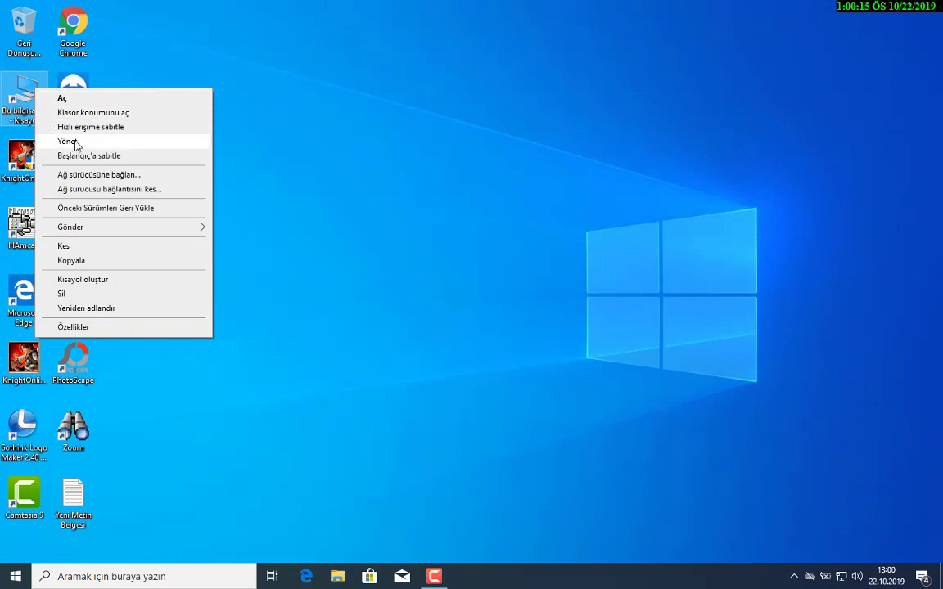
left_click(75, 143)
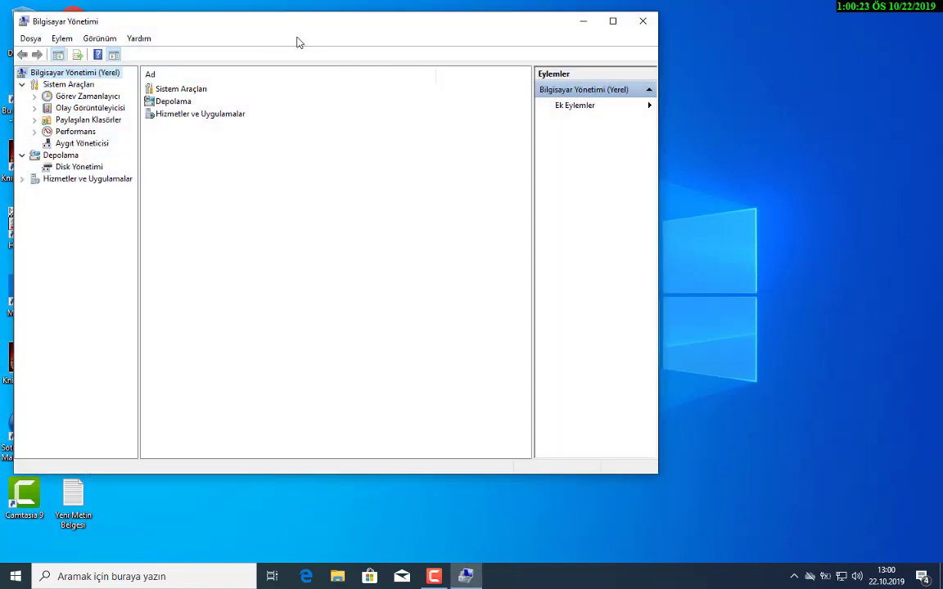
left_click_drag(318, 21, 481, 60)
left_click(236, 182)
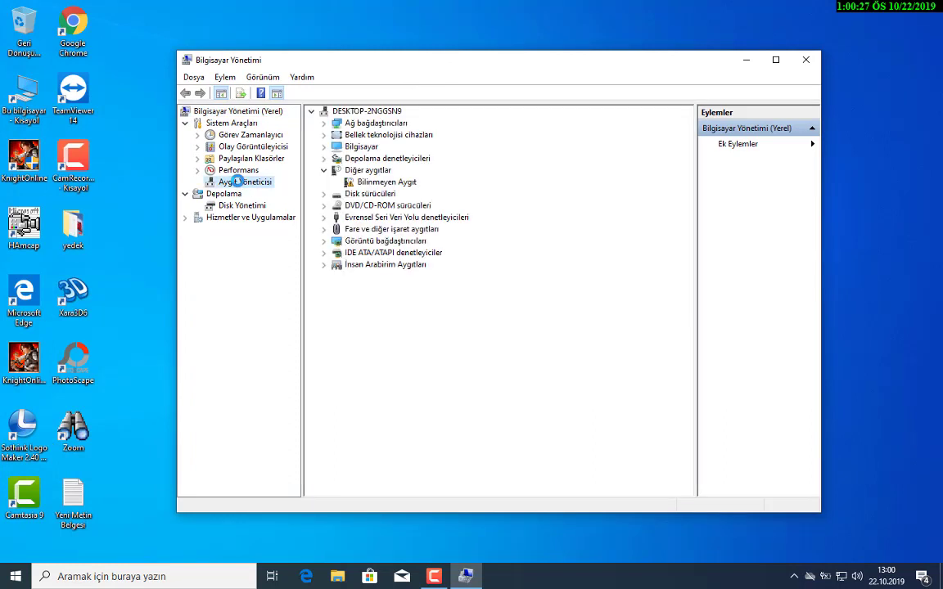
Expand the display adapters and inspect AMD Radeon HD 8330 alongside the unknown device under other devices.
left_click(385, 183)
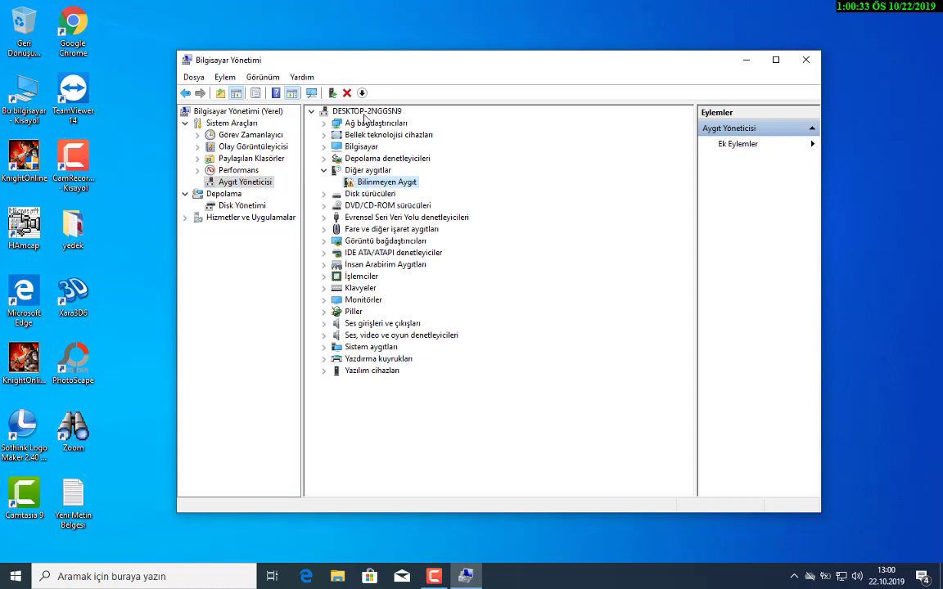
left_click(324, 242)
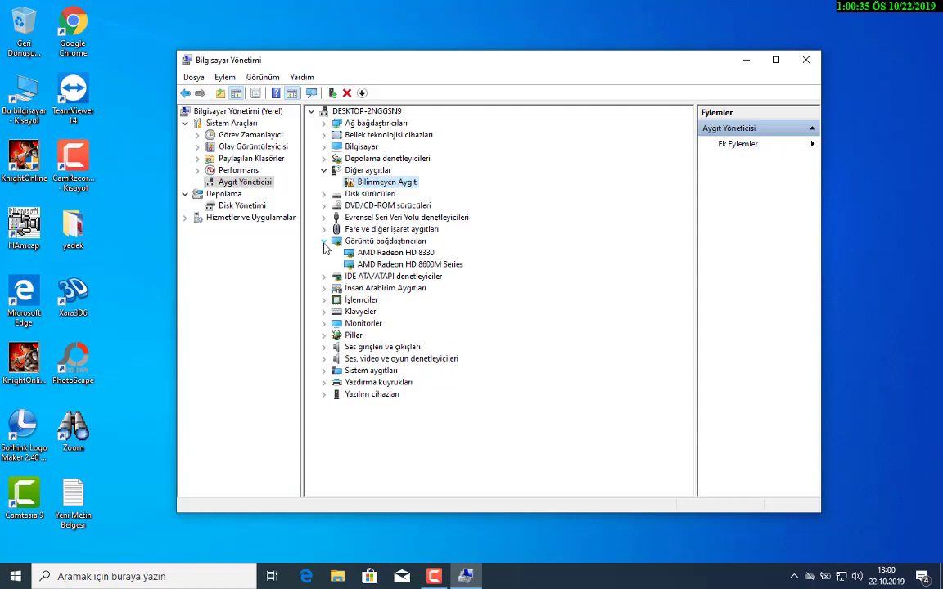
left_click(378, 253)
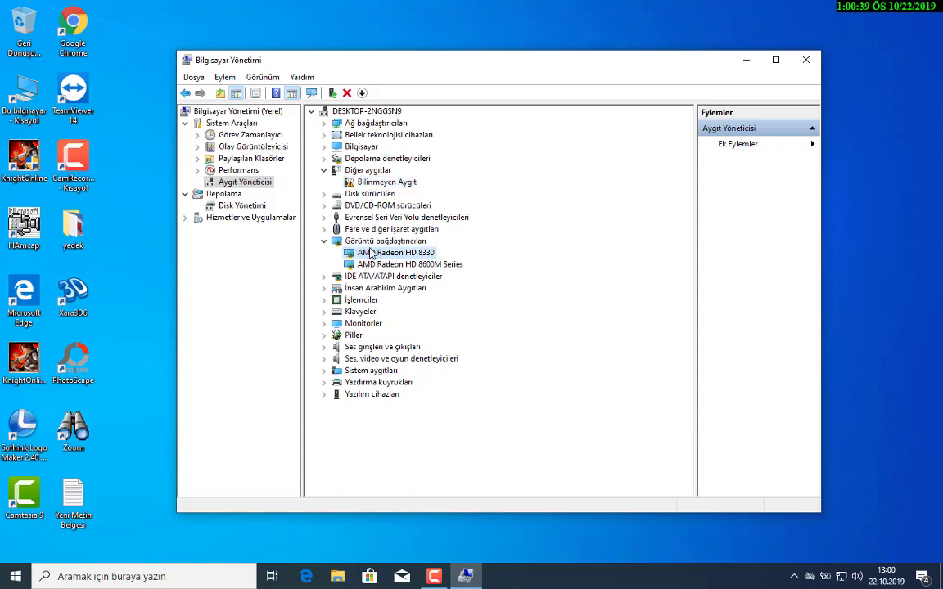
left_click(355, 184)
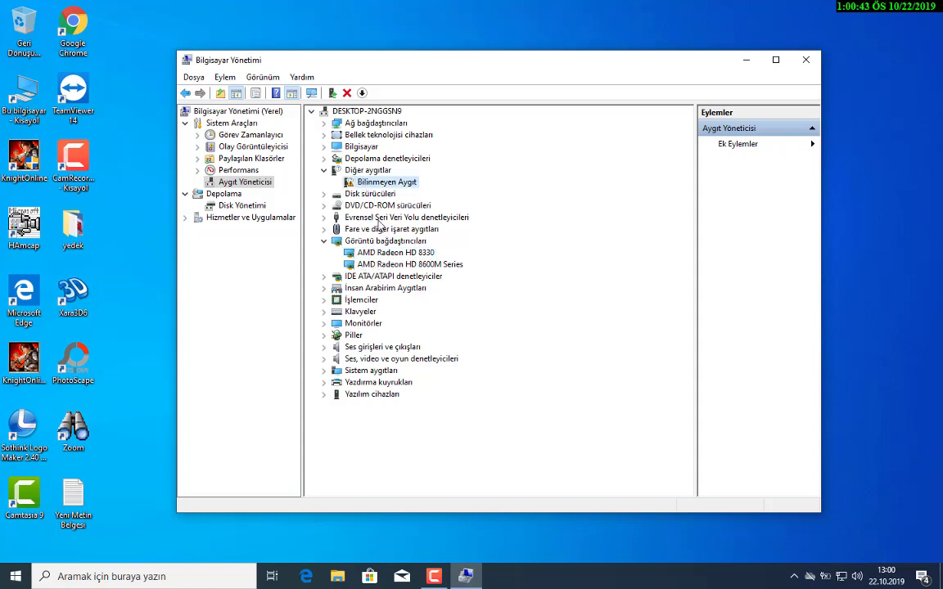
Show the hardware IDs in the unknown device's detailed properties and copy the first value.
right_click(389, 185)
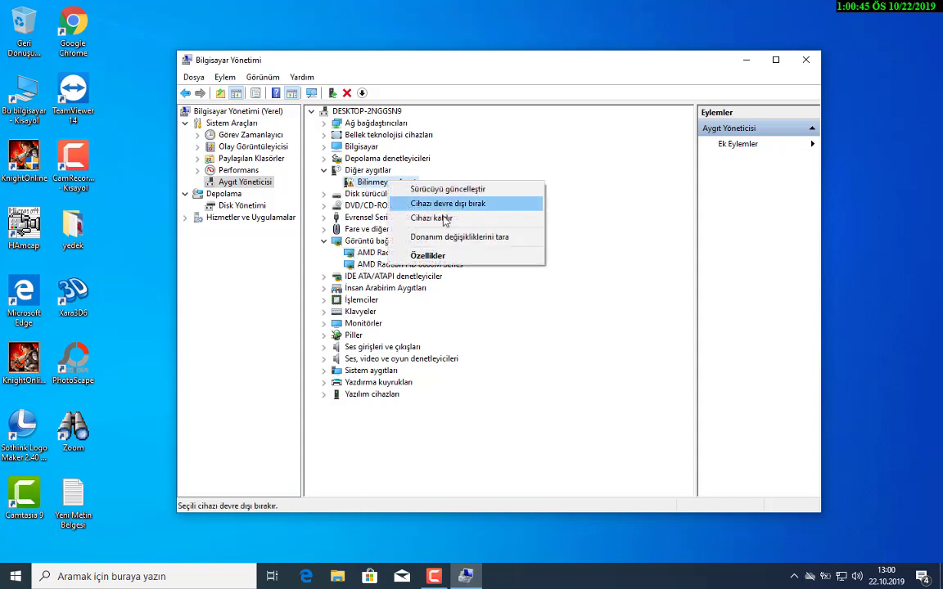
left_click(441, 257)
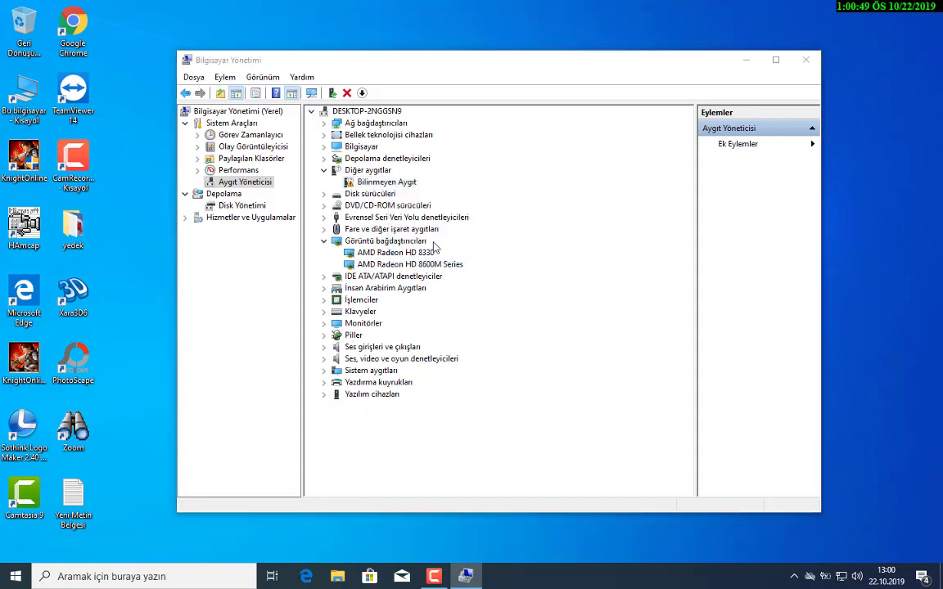
left_click(417, 166)
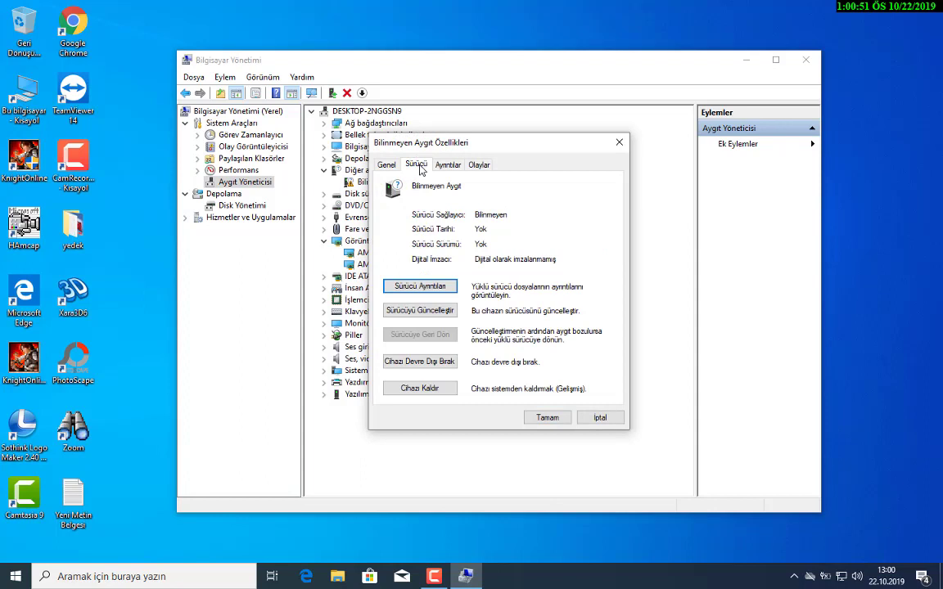
left_click(450, 165)
left_click(445, 230)
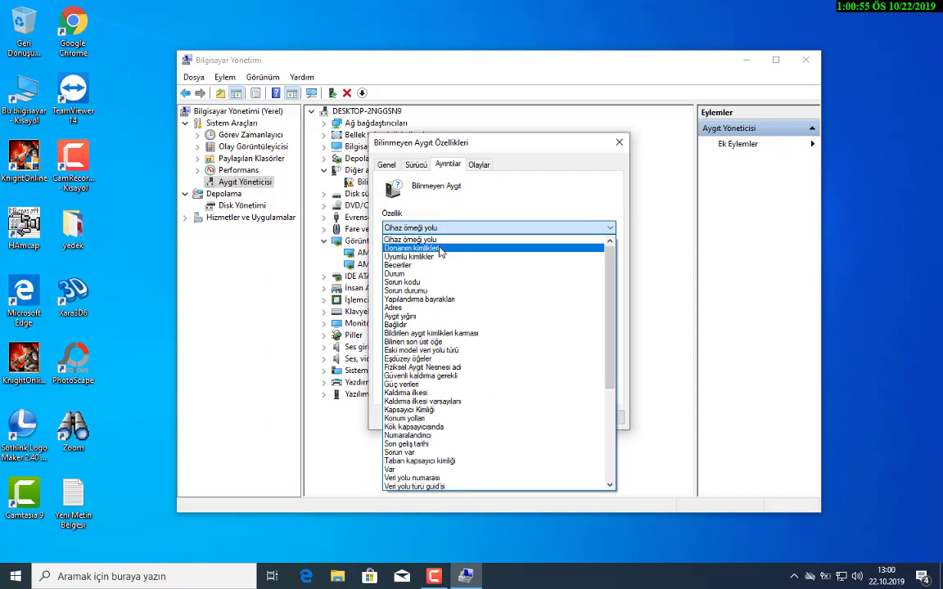
left_click(440, 249)
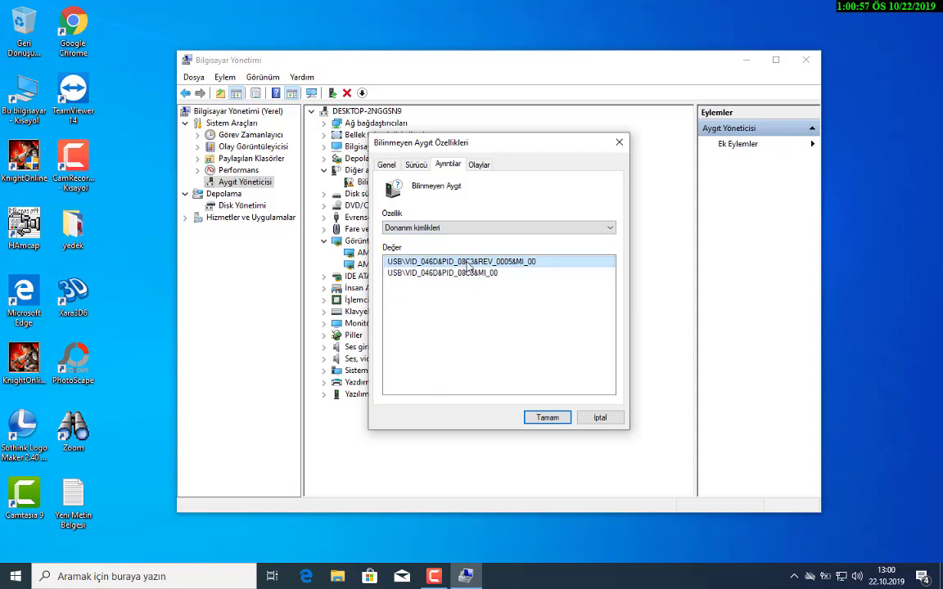
right_click(470, 266)
left_click(490, 270)
Switch to Google Chrome and search Google for the copied hardware ID USB\VID_046D&PID_08C3&REV_0005&MI_00.
left_click(79, 32)
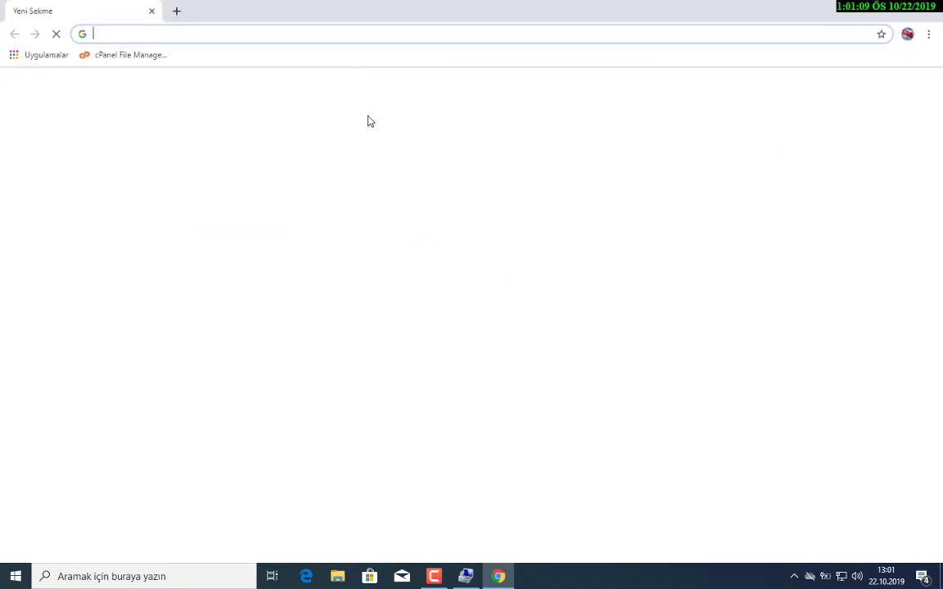
left_click(329, 328)
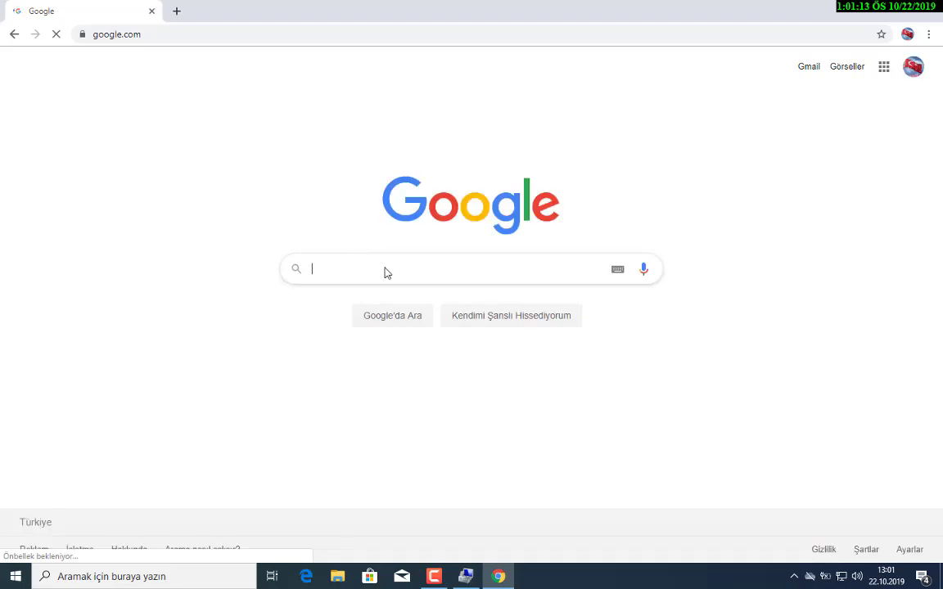
type("USB\\VID_046D&PID_08C3&REV_0005&MI_00")
key("Return")
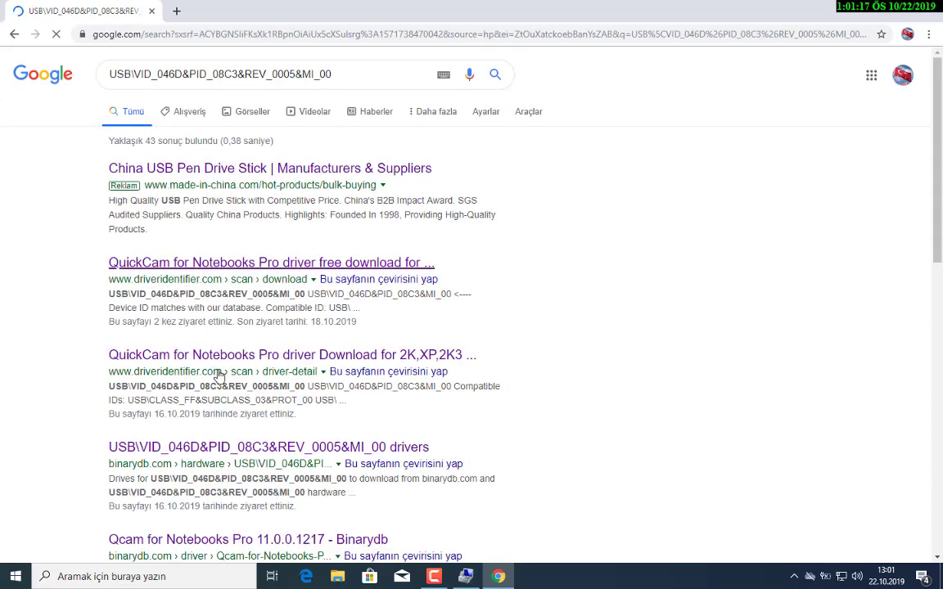
Look through the search results and open the yourpcdrivers.com result "Latest USB Device Driver download for Windows 7, 8, Vista, XP".
scroll(229, 380, "down", 2)
scroll(230, 388, "down", 3)
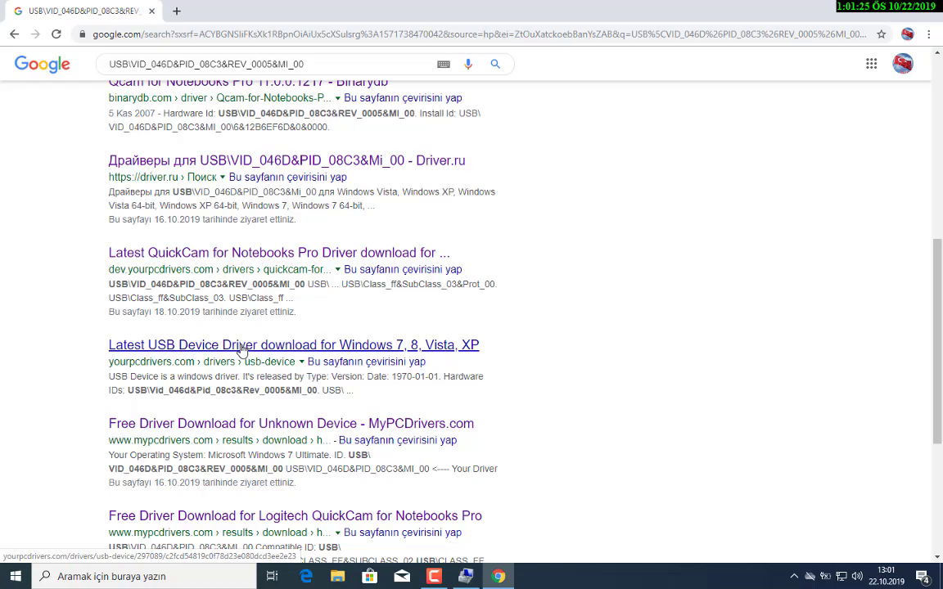
scroll(245, 347, "up", 5)
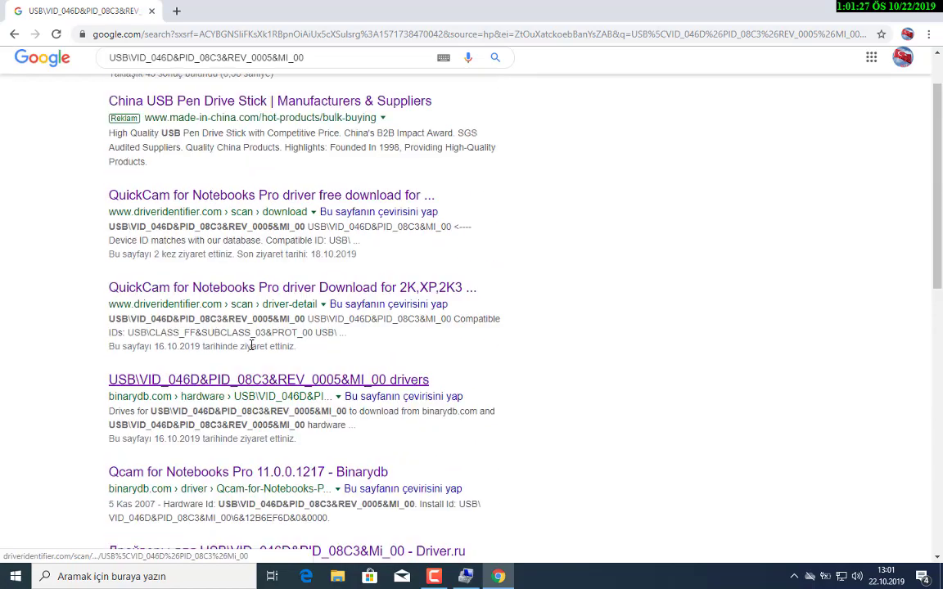
scroll(251, 348, "up", 1)
scroll(217, 303, "down", 3)
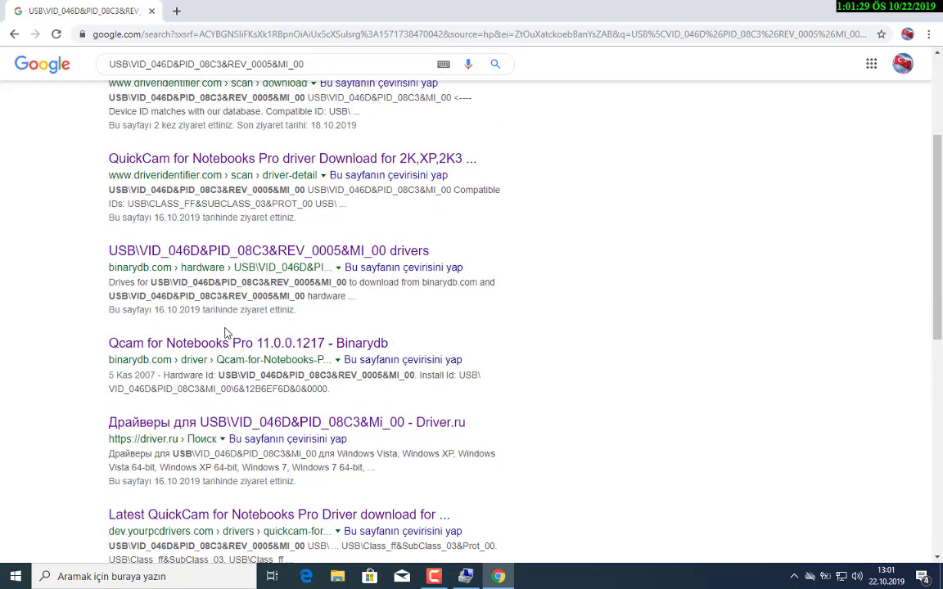
scroll(225, 336, "down", 3)
left_click(221, 347)
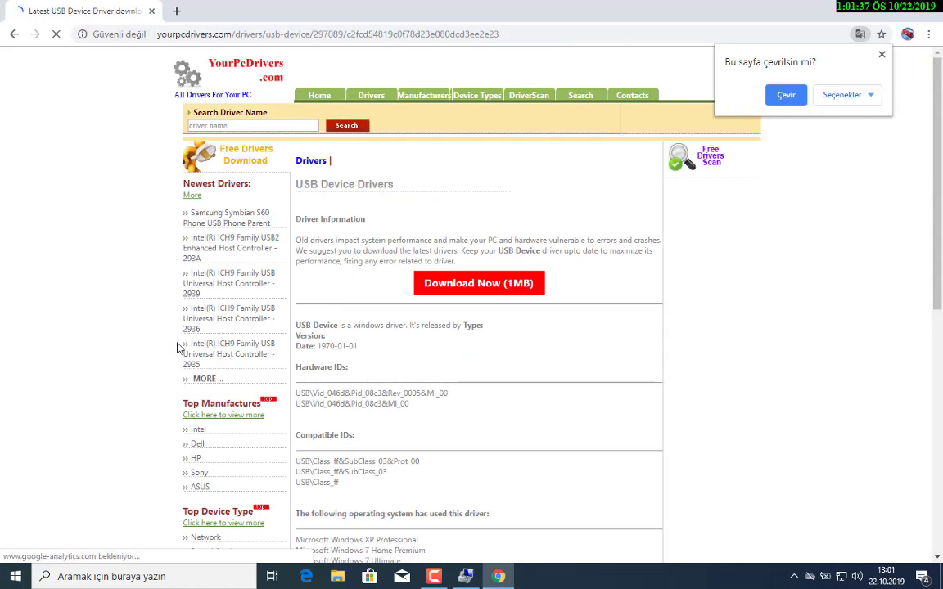
Download the USB Device driver setup from the yourpcdrivers.com page and return to the search results.
scroll(360, 397, "down", 3)
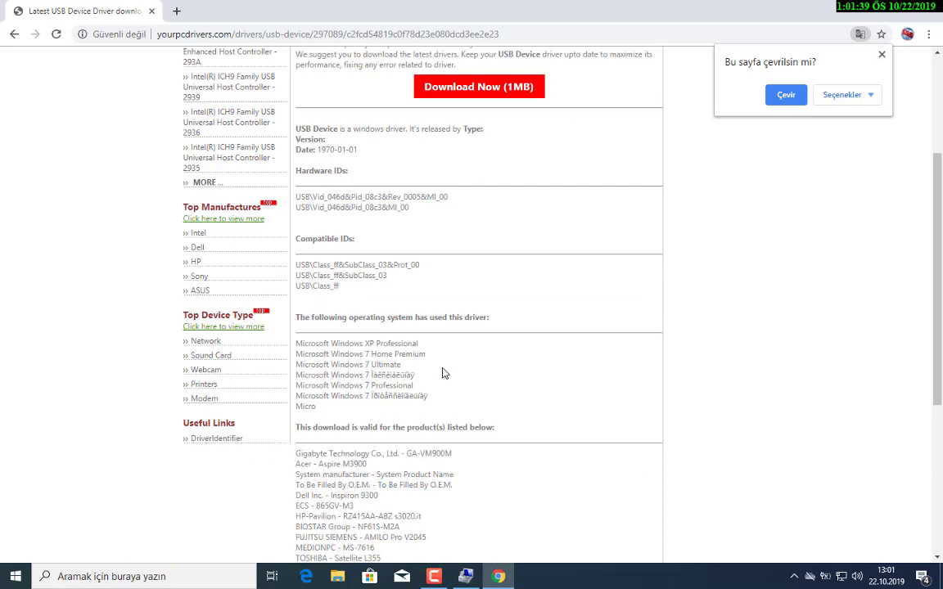
scroll(442, 373, "down", 4)
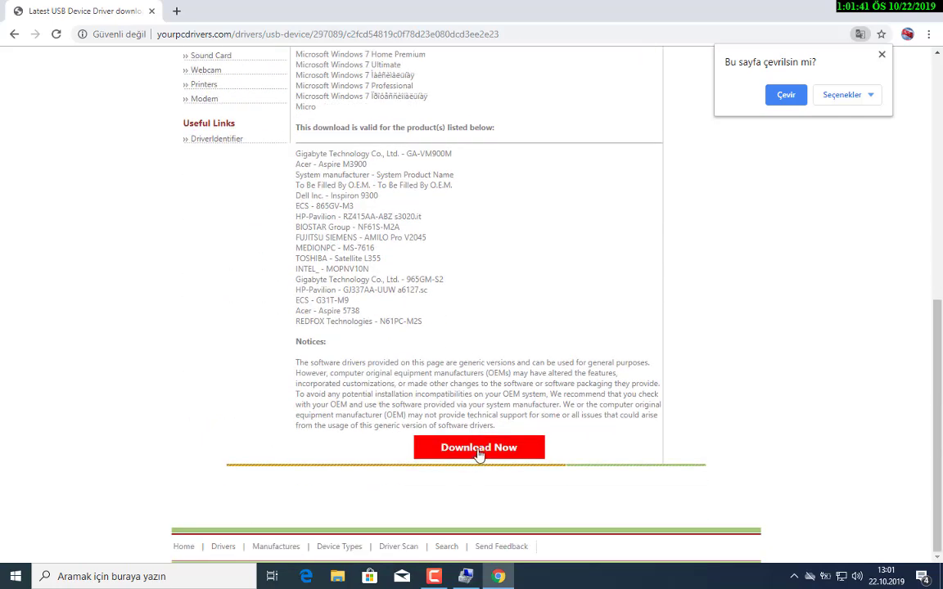
left_click(479, 452)
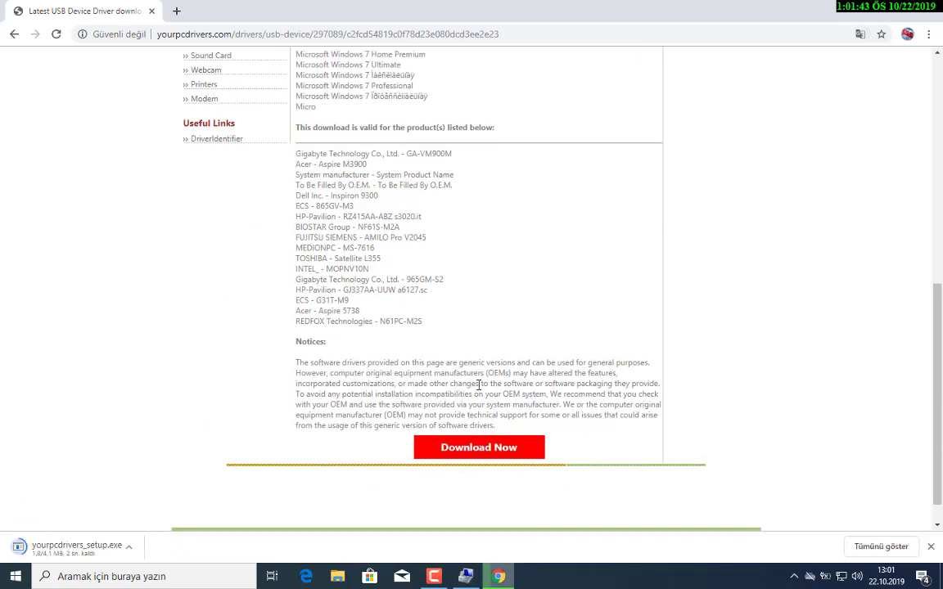
scroll(478, 385, "up", 6)
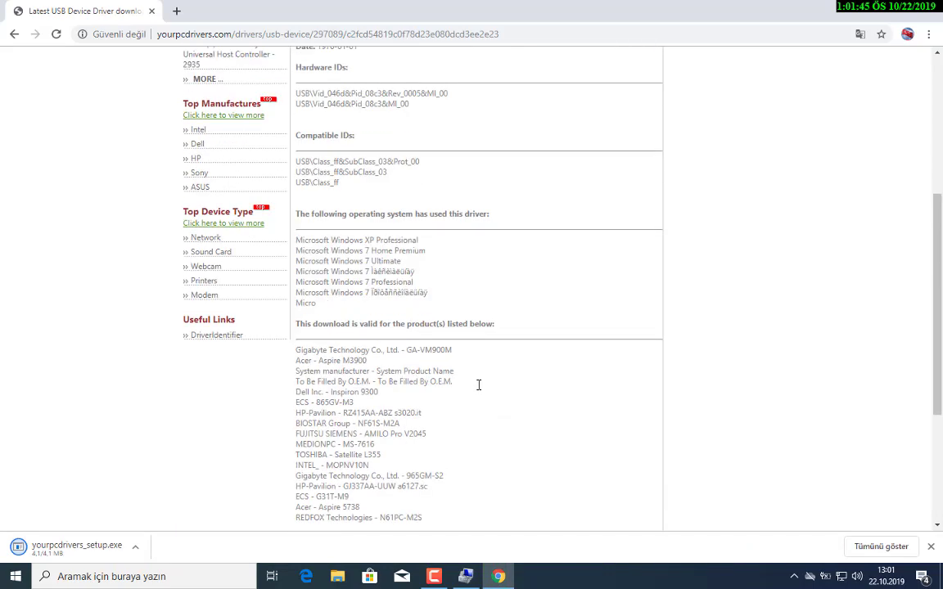
left_click(13, 34)
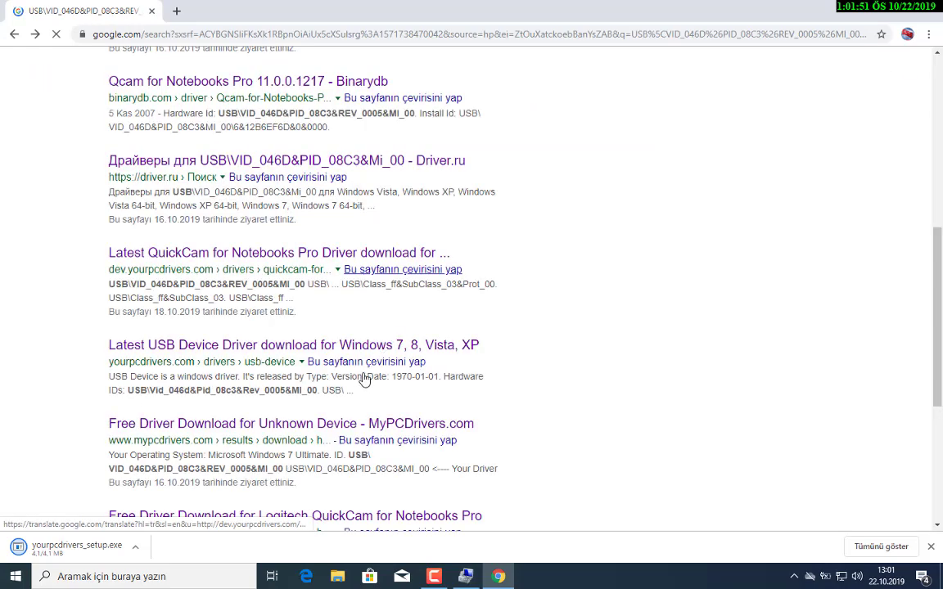
Examine the sponsored "China USB Pen Drive Stick" result on Made-in-China and go back to the search results.
scroll(352, 413, "down", 5)
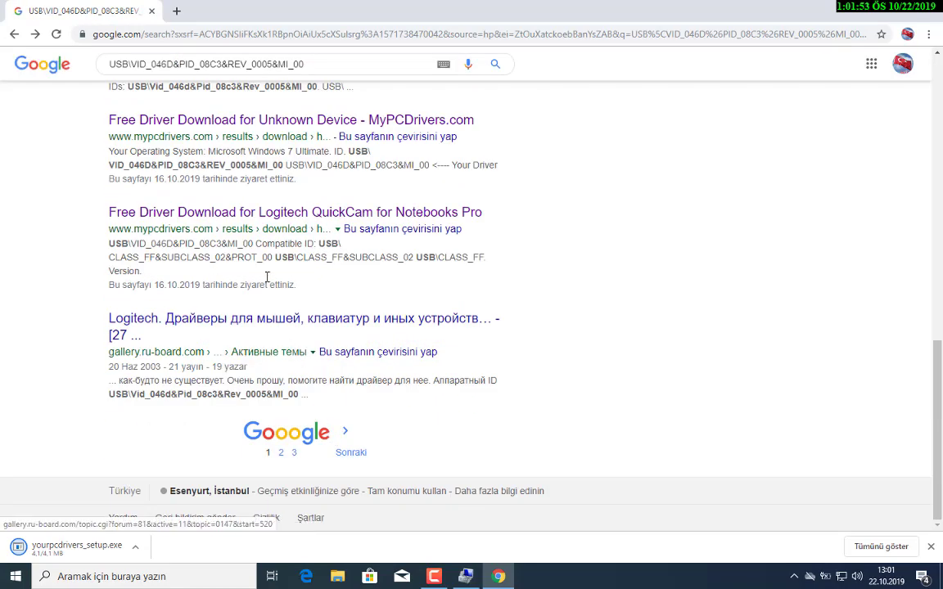
scroll(267, 278, "up", 10)
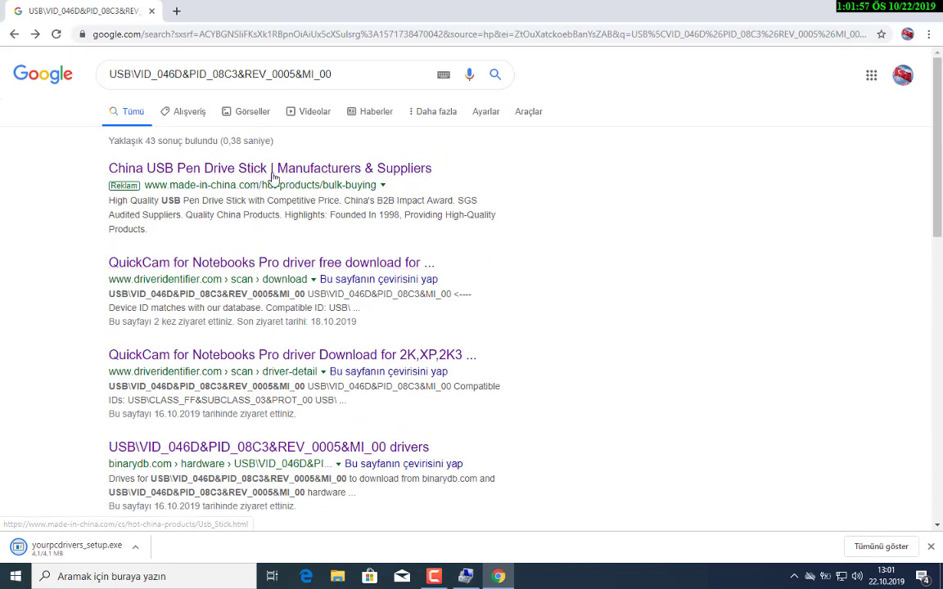
left_click(273, 172)
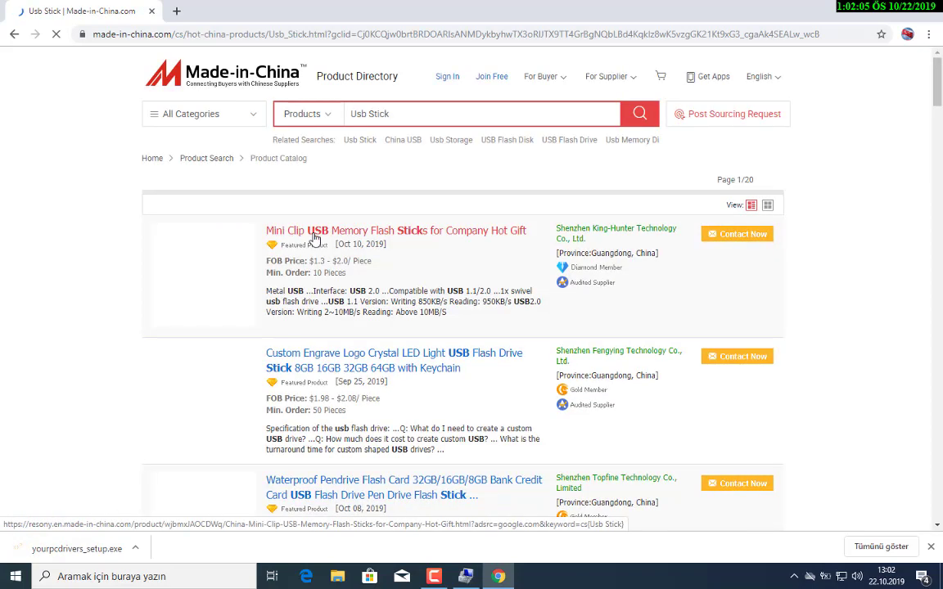
scroll(414, 283, "down", 3)
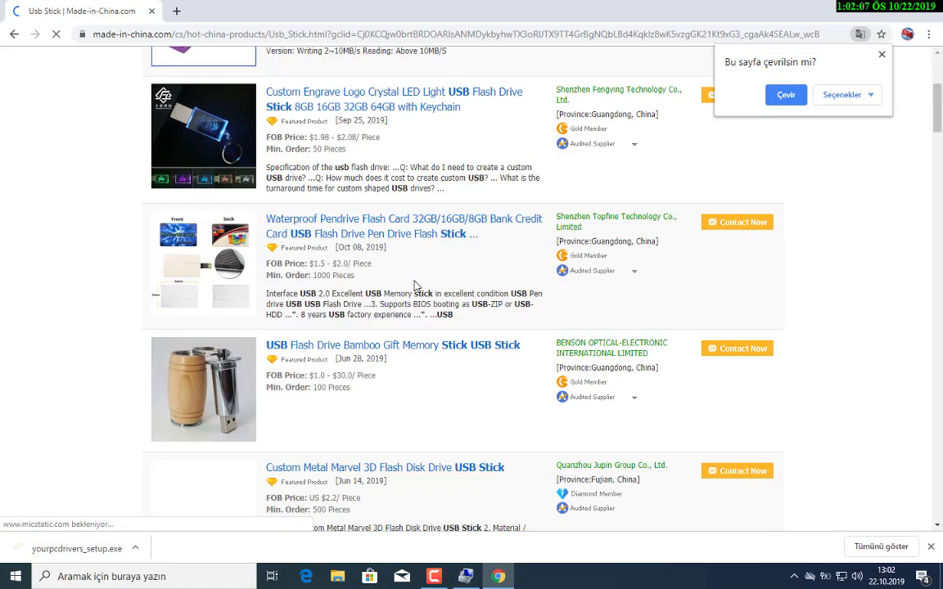
scroll(414, 283, "up", 3)
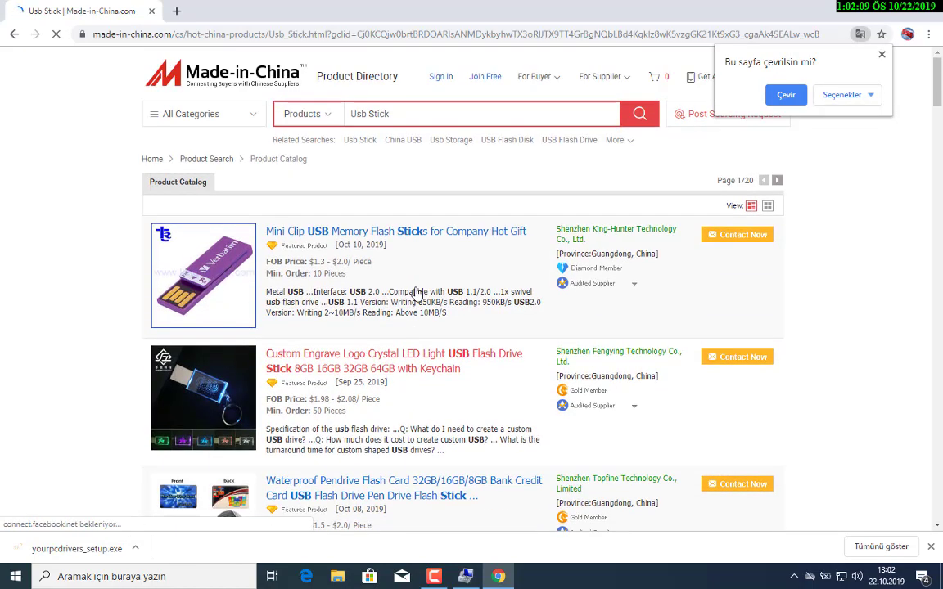
scroll(417, 292, "down", 7)
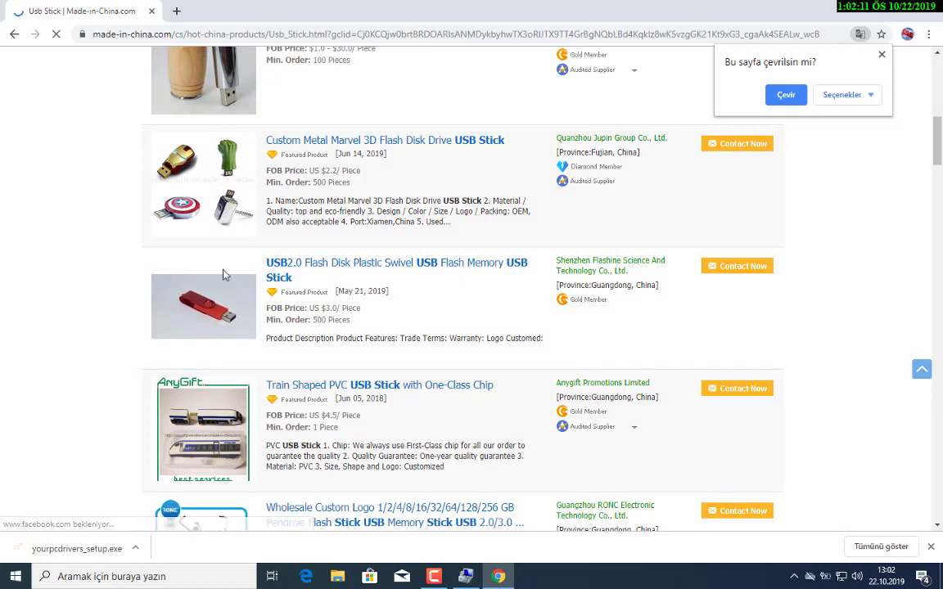
scroll(64, 235, "up", 2)
left_click(20, 38)
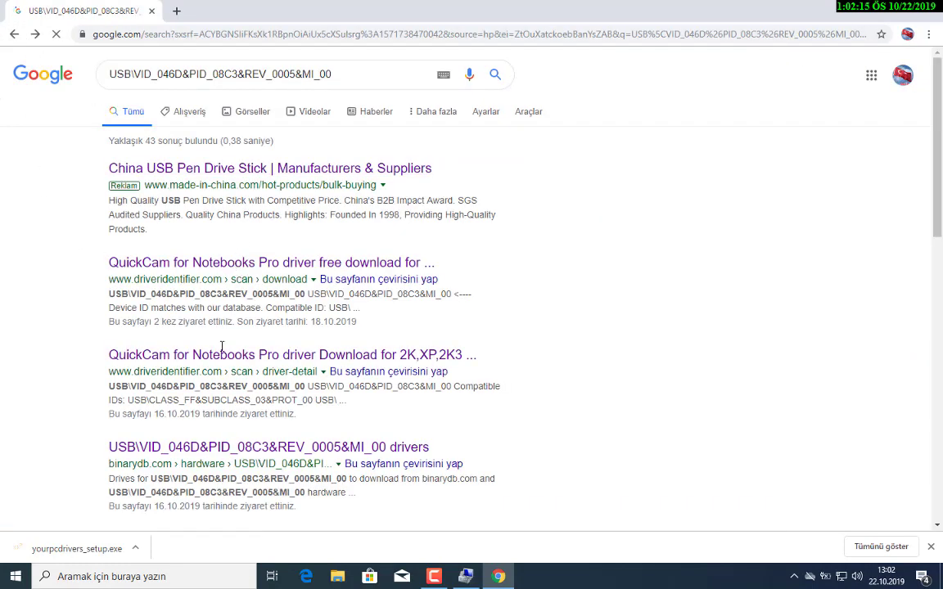
Open the first driveridentifier.com result for QuickCam for Notebooks Pro, examine its driver details and supported hardware, and return to the search results.
left_click(229, 263)
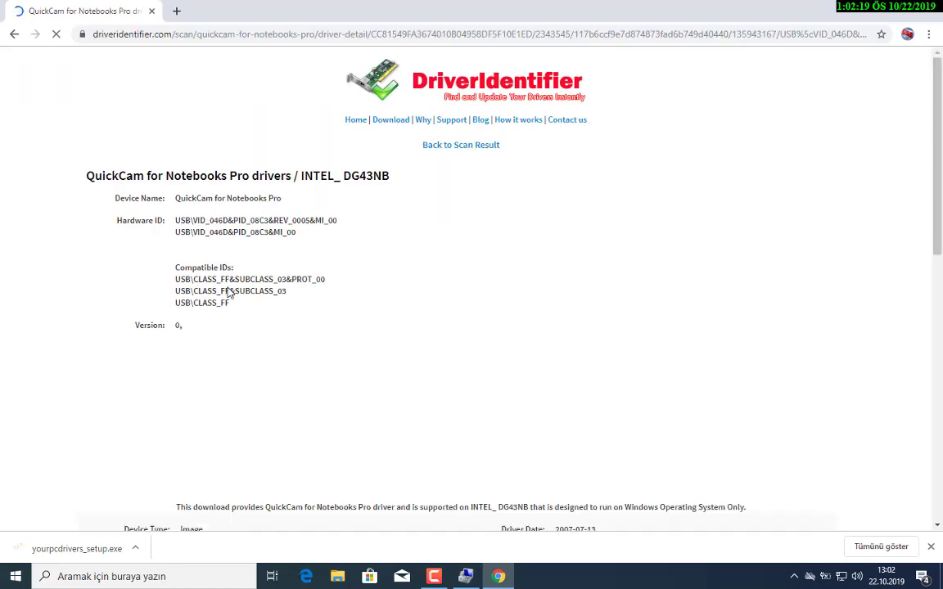
scroll(249, 323, "down", 2)
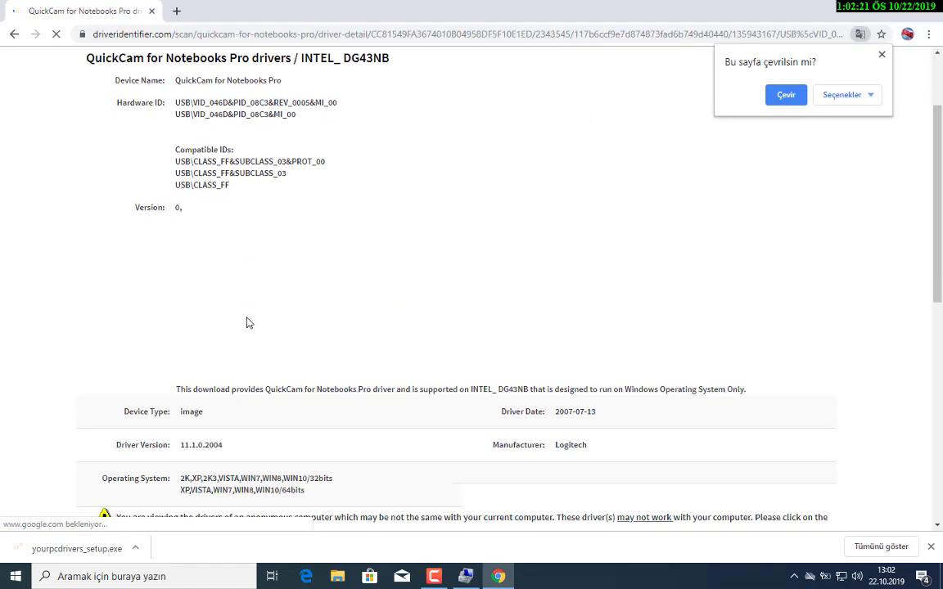
scroll(250, 323, "down", 3)
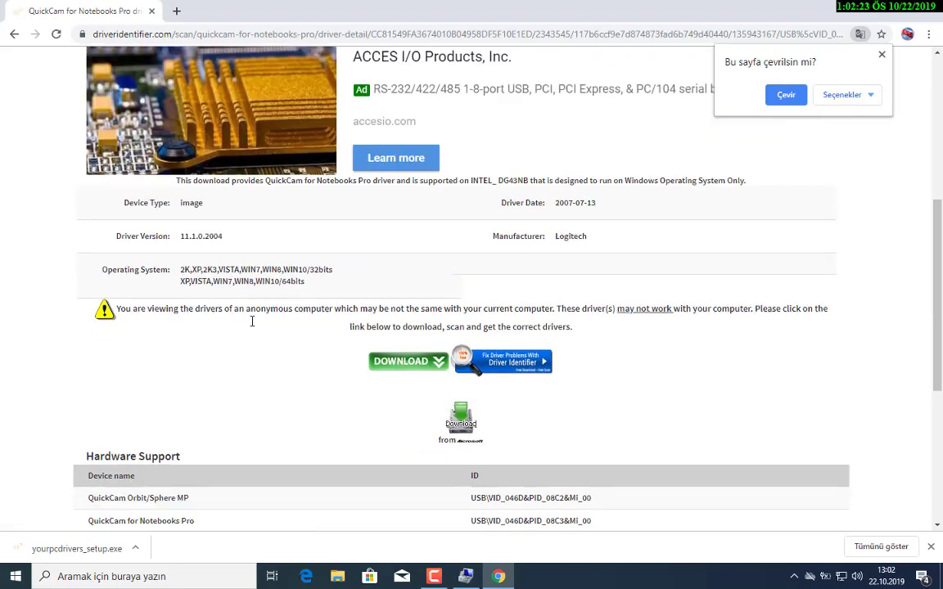
scroll(252, 322, "up", 5)
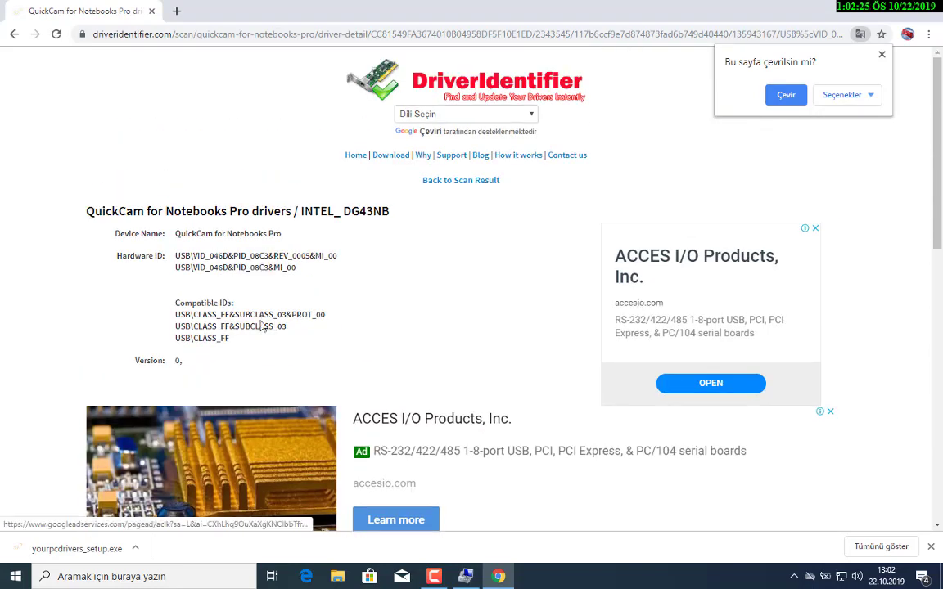
scroll(305, 269, "down", 8)
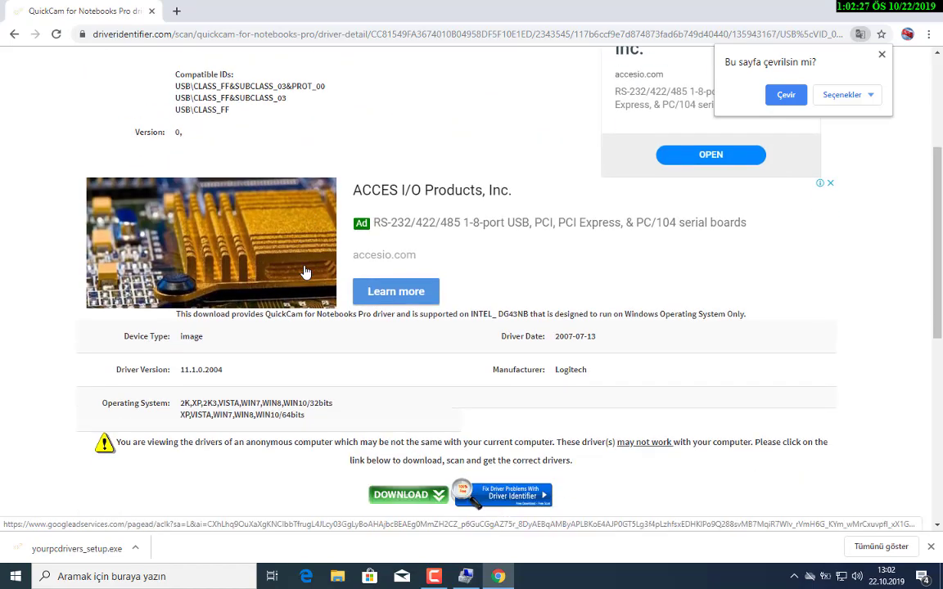
scroll(321, 287, "down", 2)
scroll(17, 162, "up", 4)
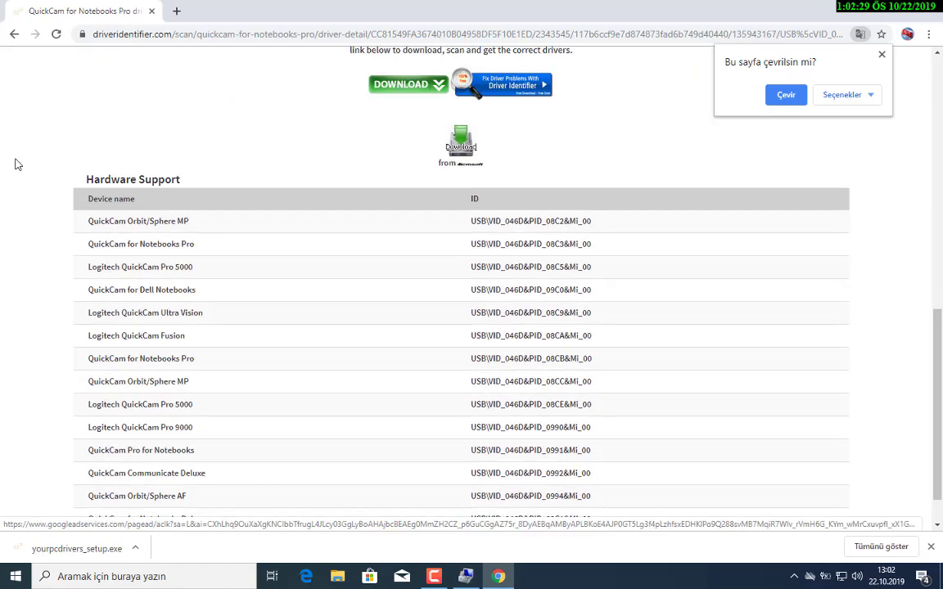
left_click(14, 34)
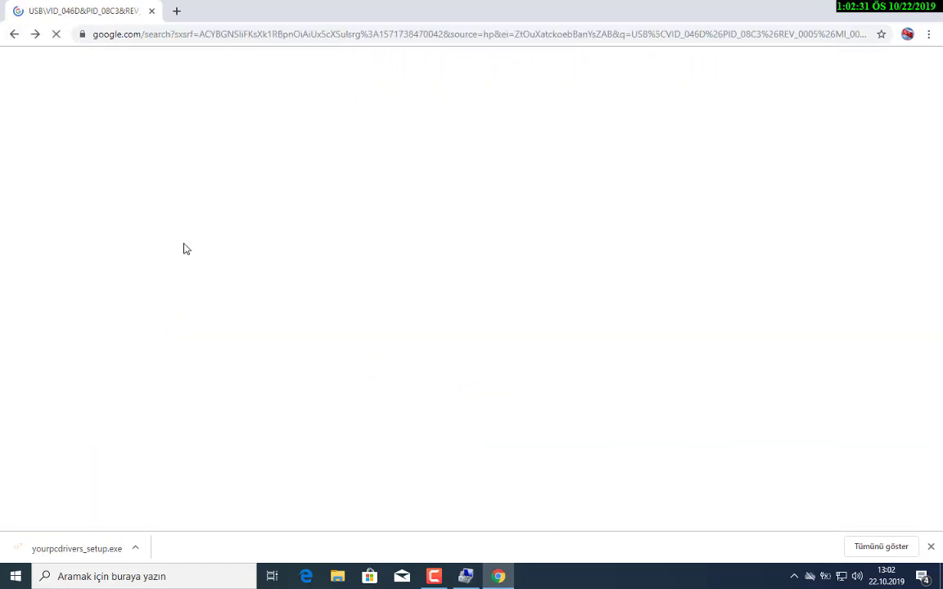
Open the Binarydb search result "Qcam for Notebooks Pro 11.0.0.1217" and review its driver details.
scroll(239, 327, "down", 1)
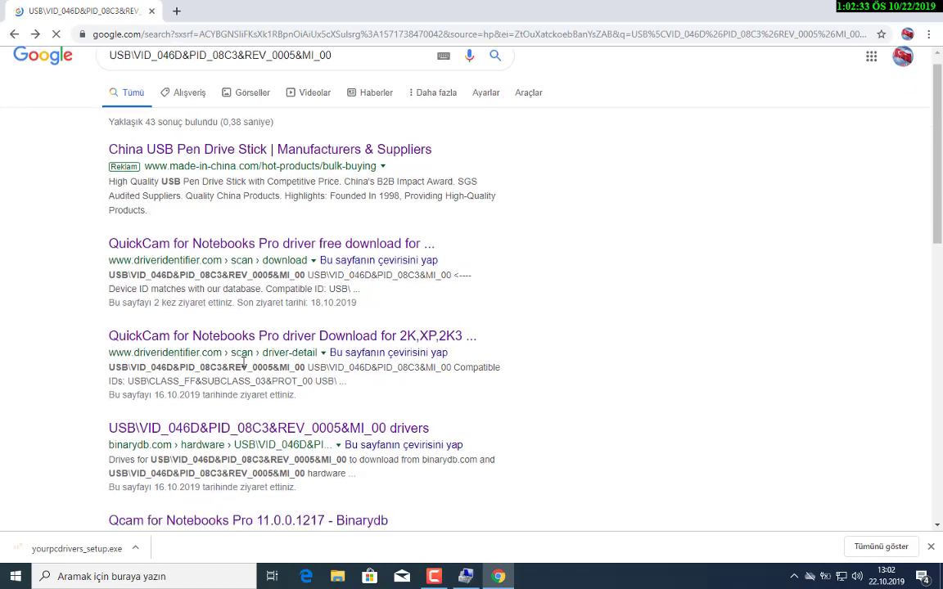
scroll(254, 392, "down", 2)
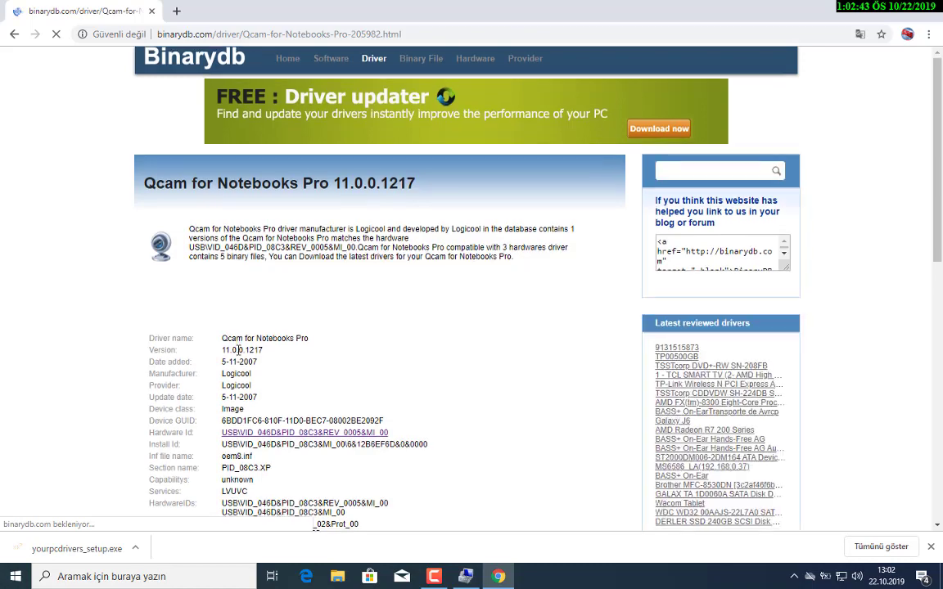
scroll(263, 282, "down", 3)
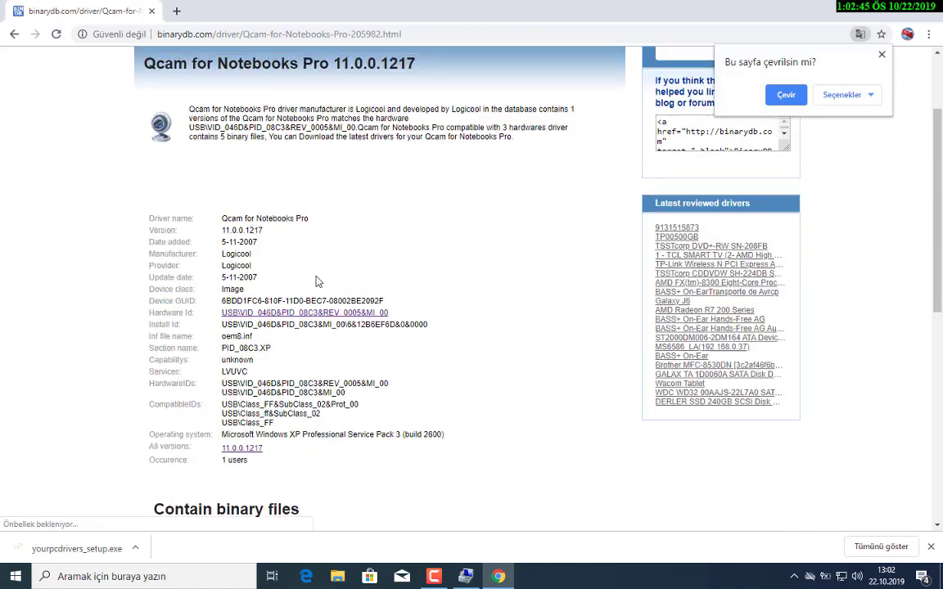
scroll(314, 302, "down", 3)
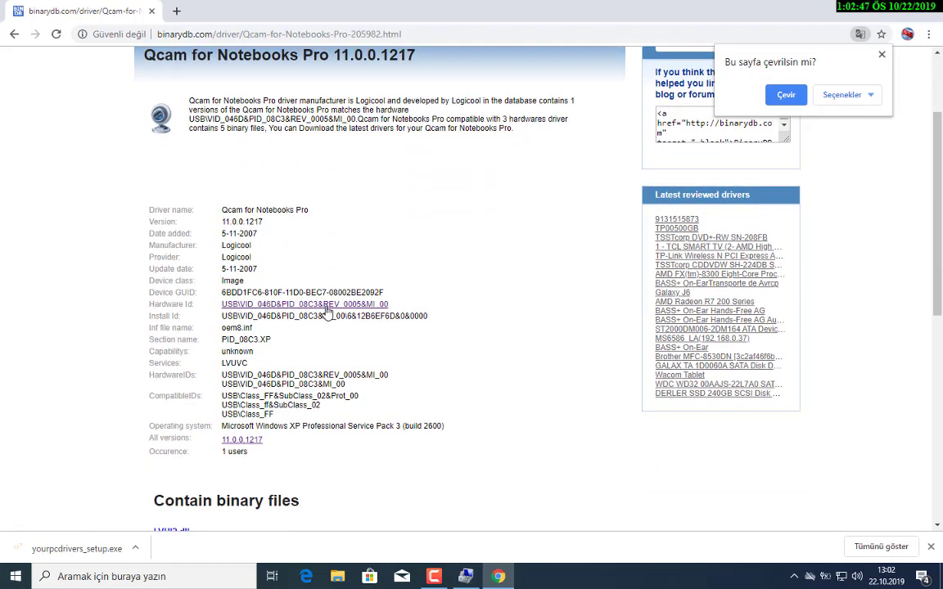
Open the 11.0.0.1217 version page of the Qcam driver and check its details and binary files.
left_click(243, 441)
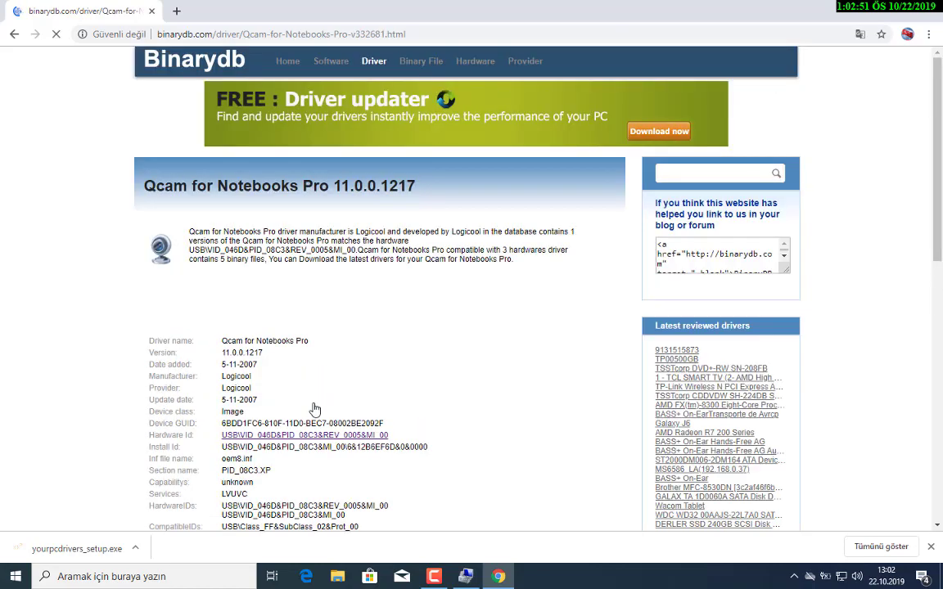
scroll(314, 411, "down", 1)
scroll(250, 404, "down", 3)
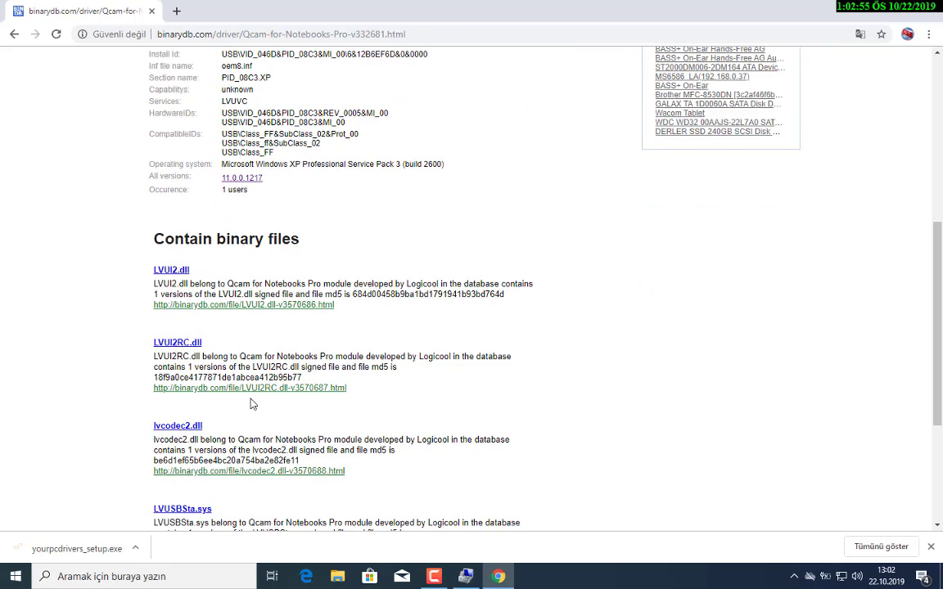
scroll(251, 404, "up", 4)
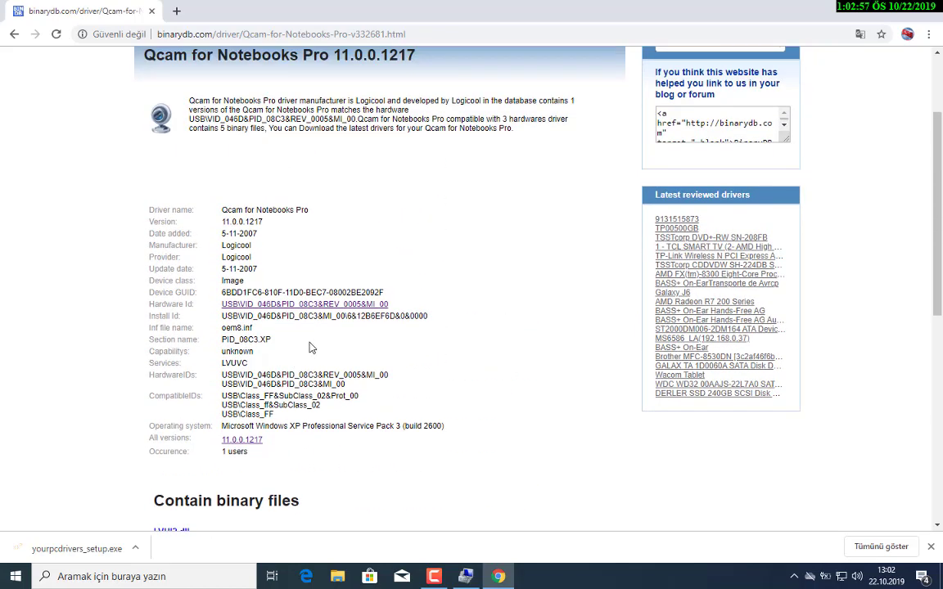
Open the Binarydb driver list for hardware ID USB\VID_046D&PID_08C3&REV_0005&MI_00, look it over, and go back to the driver version page.
left_click(338, 306)
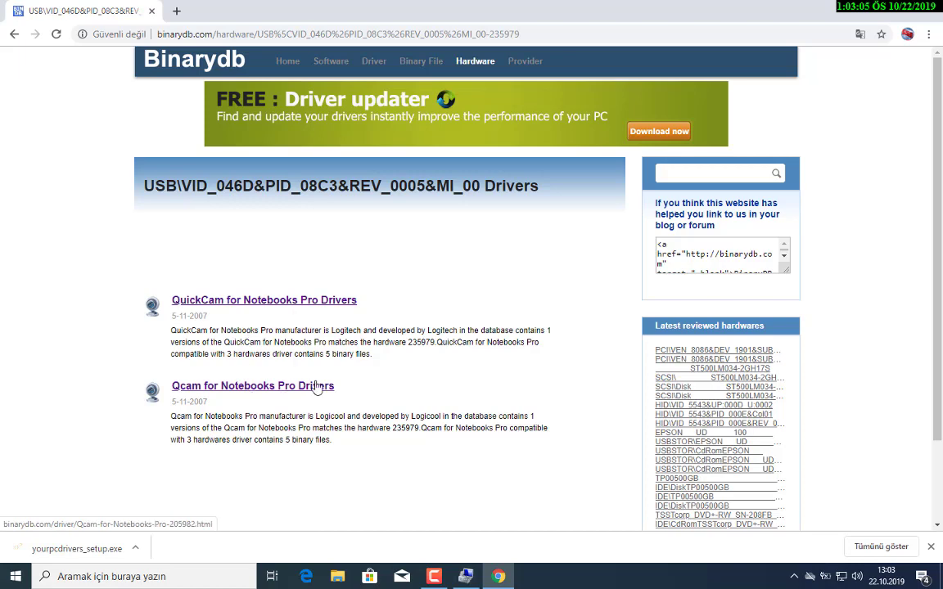
scroll(351, 352, "down", 2)
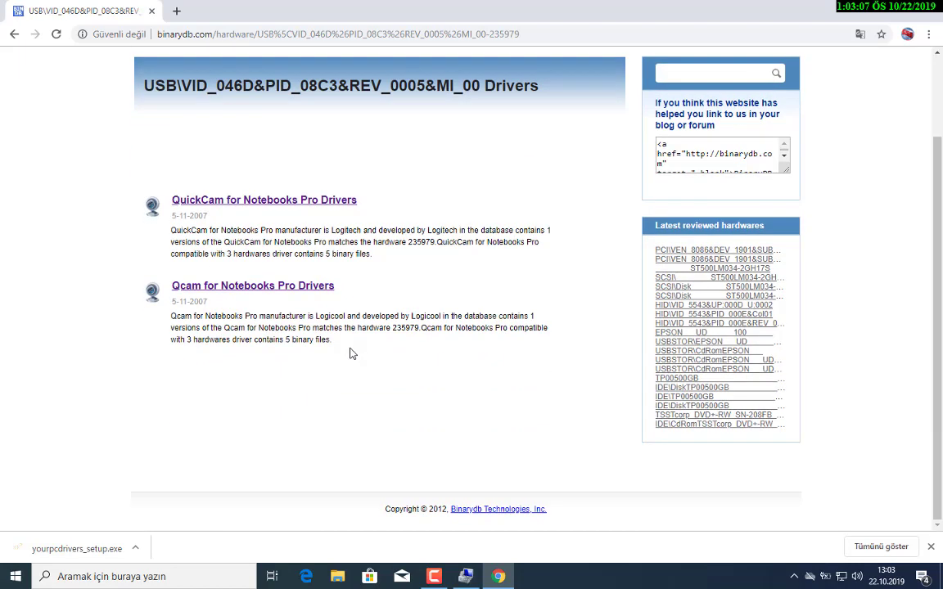
scroll(343, 352, "up", 2)
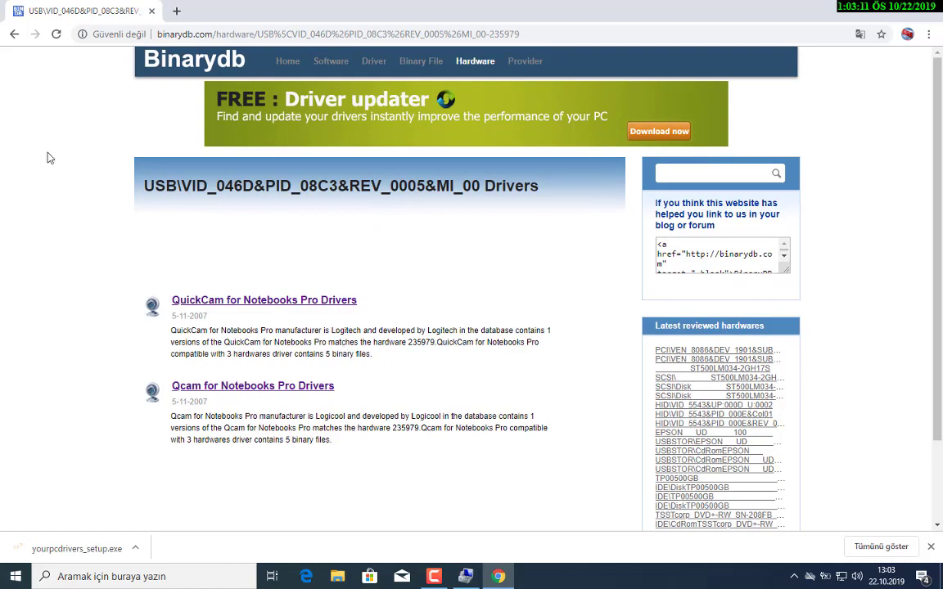
left_click(13, 35)
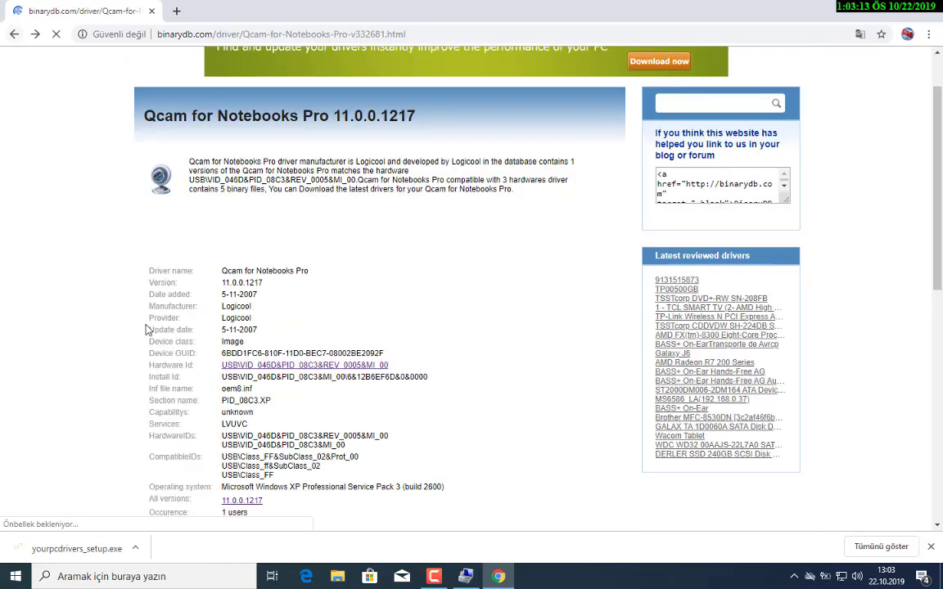
Check the Qcam version page for a driver download and go back to the previous Binarydb page.
scroll(163, 344, "down", 7)
scroll(196, 360, "up", 4)
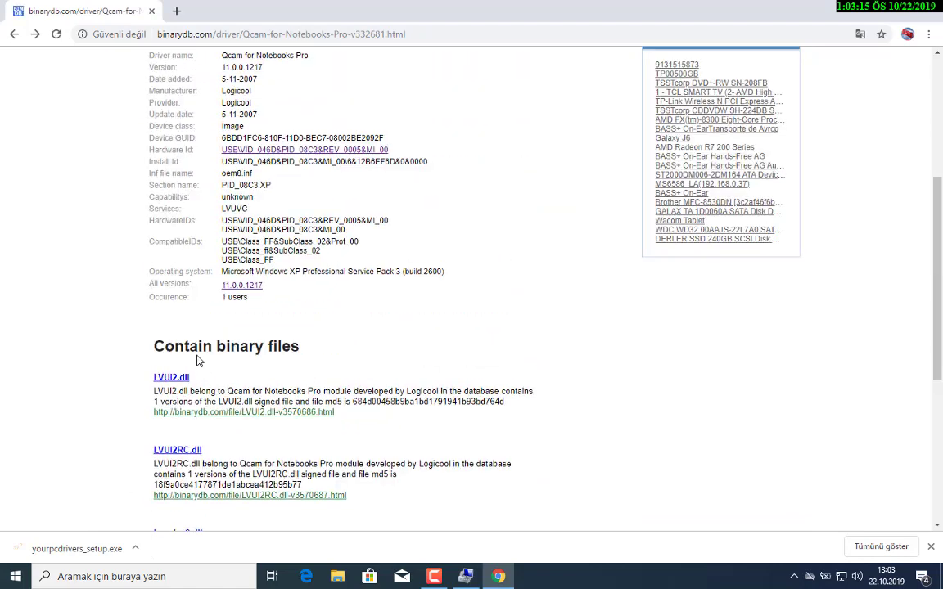
scroll(196, 360, "up", 5)
left_click(15, 35)
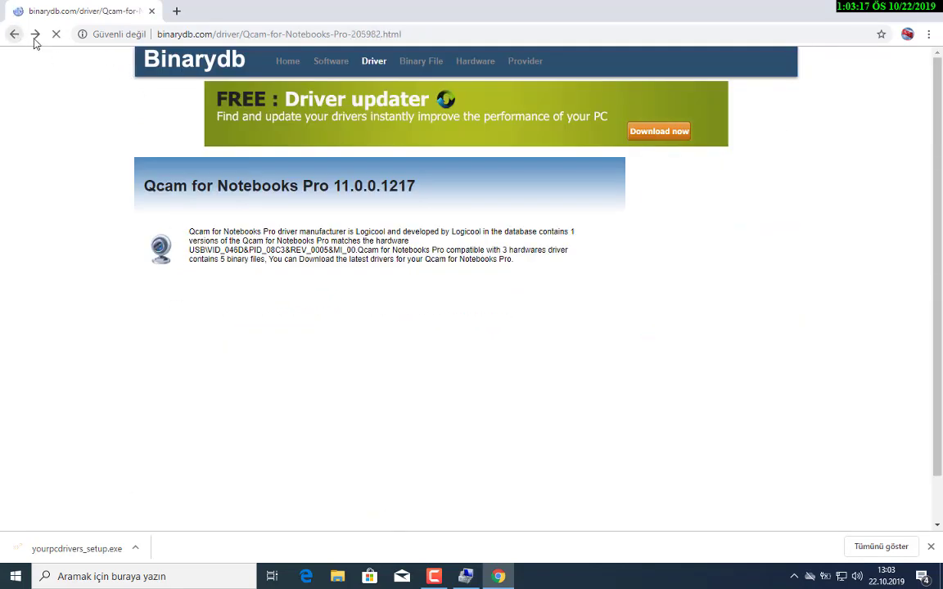
Go to google.com and search for "logitech rightlight megapixel f=3.85mm full indir".
left_click(173, 33)
type("g")
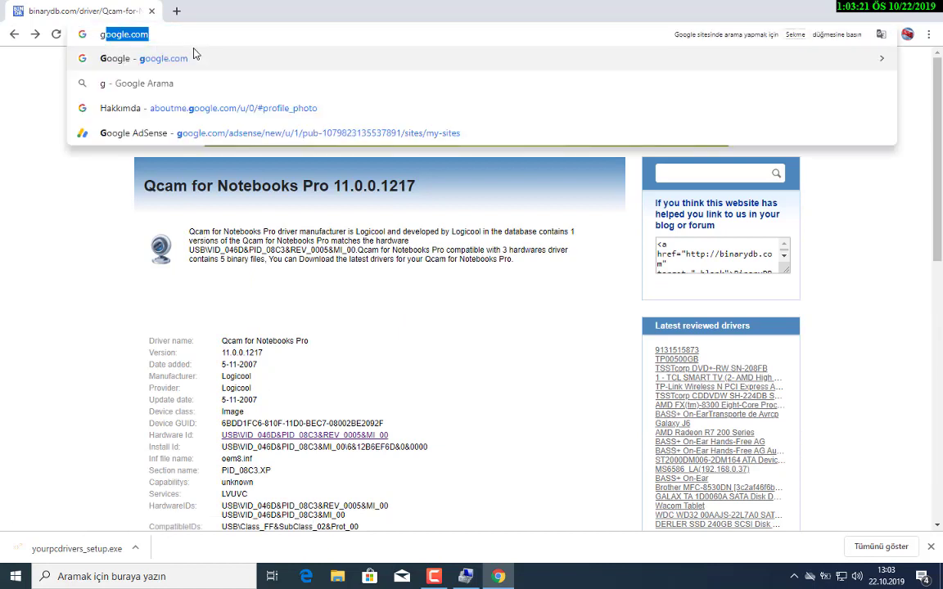
key("Return")
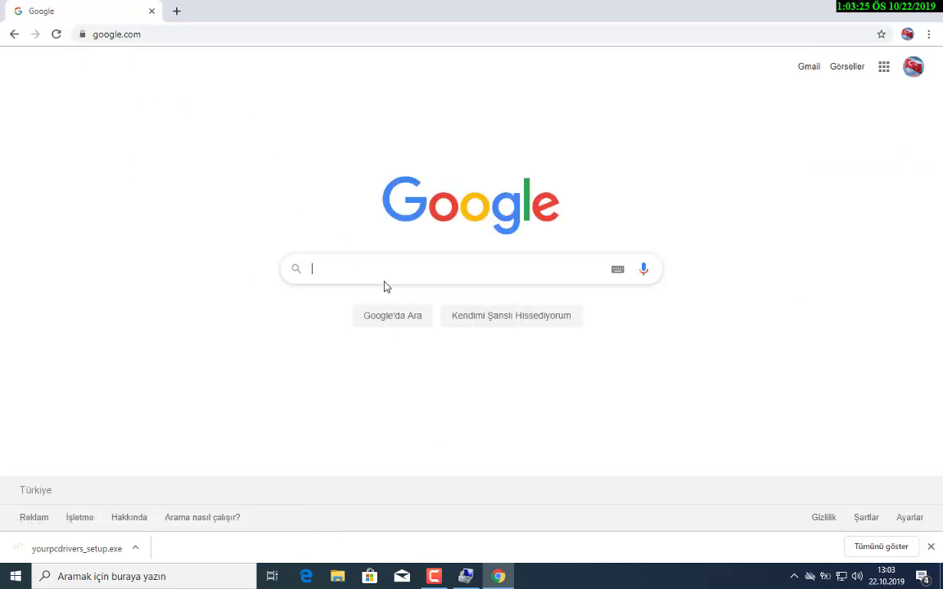
type("o")
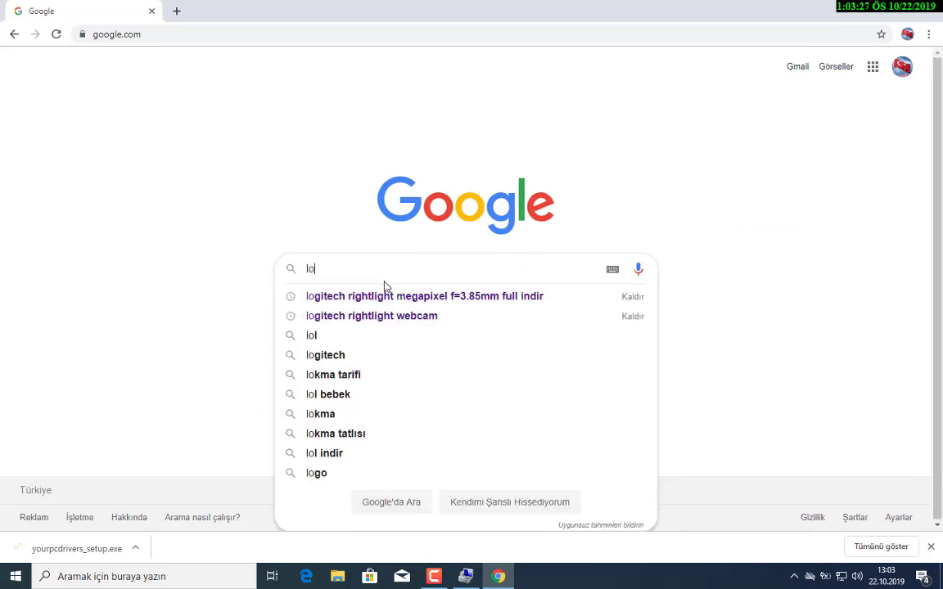
type("g")
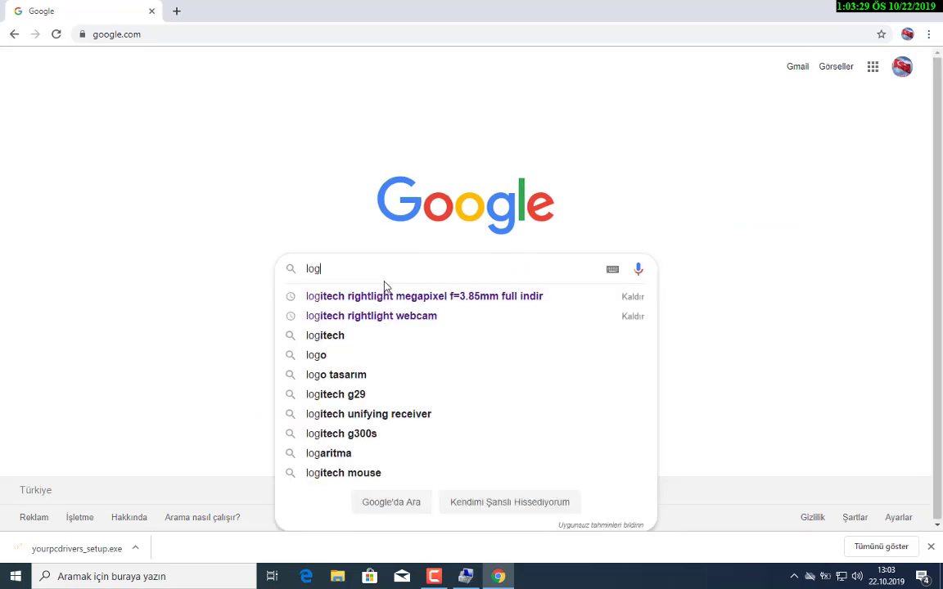
key("Down")
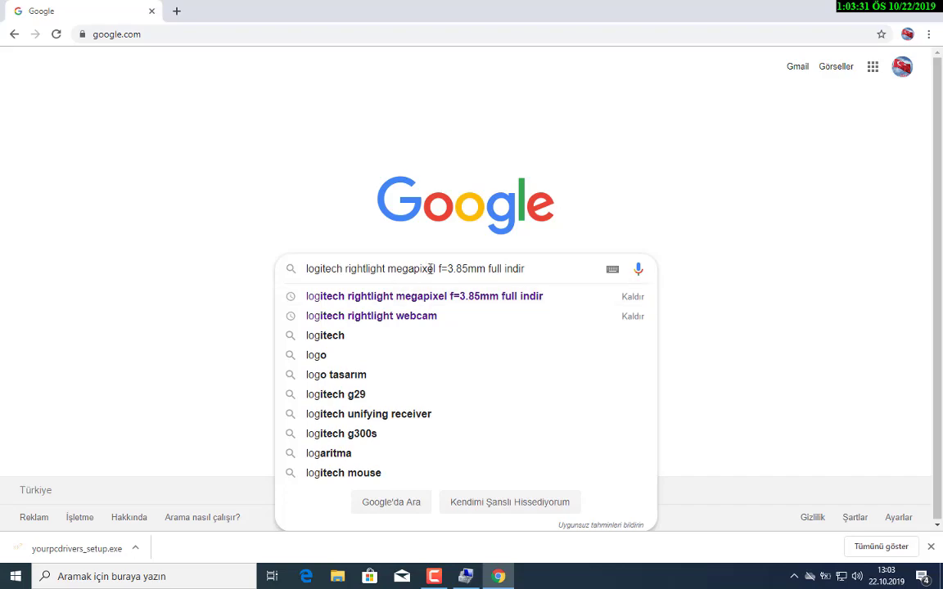
key("Return")
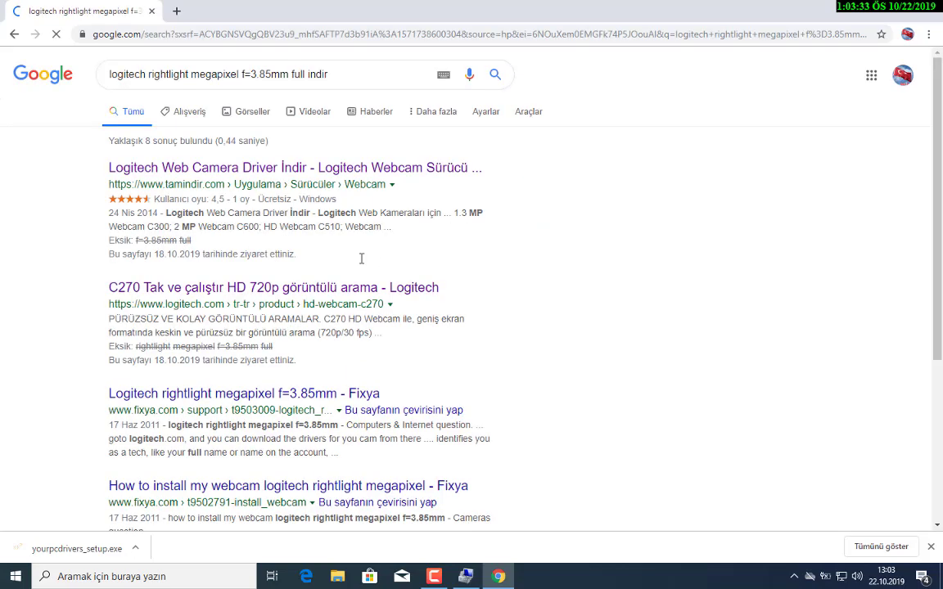
Open the Fixya result "Logitech rightlight megapixel f=3.85mm" and dismiss the page translation offer.
scroll(188, 363, "down", 1)
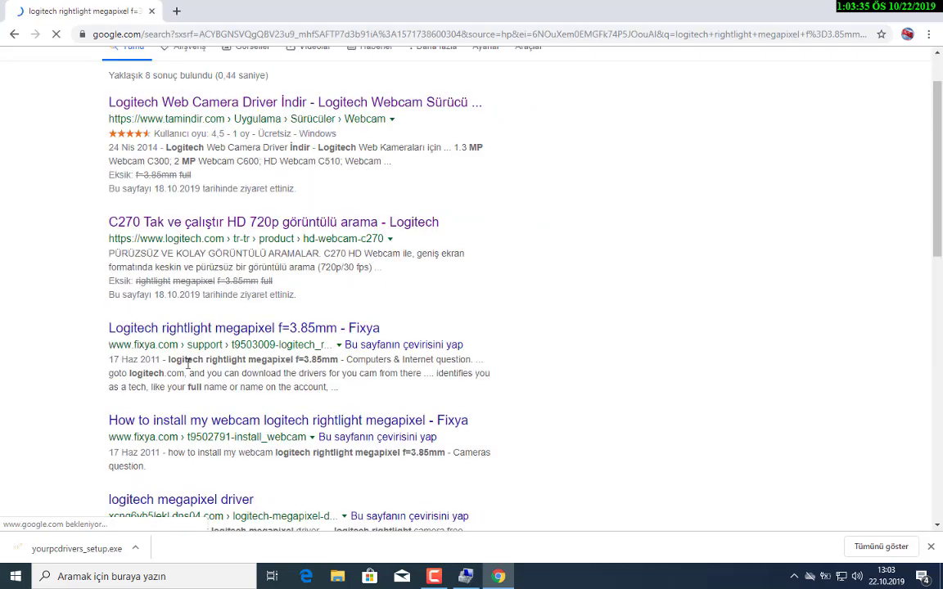
left_click(204, 331)
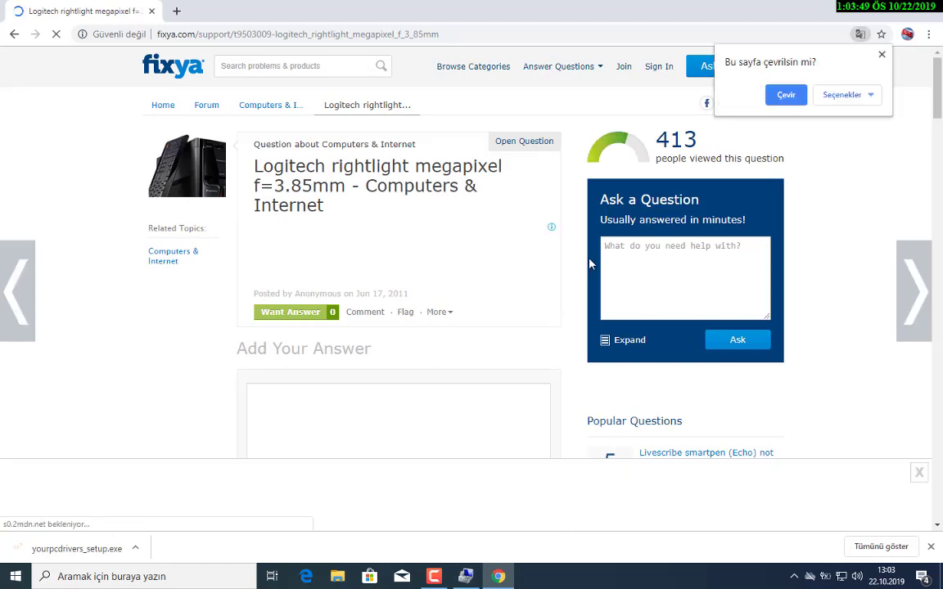
left_click(879, 53)
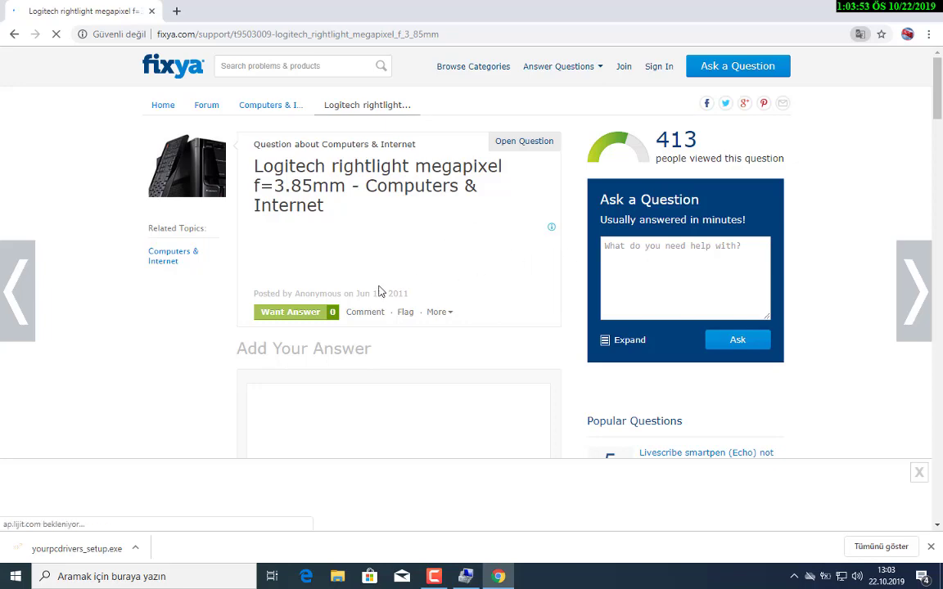
Examine the Fixya question page and its related questions for Logitech RightLight camera driver advice.
scroll(311, 327, "down", 3)
scroll(332, 310, "down", 3)
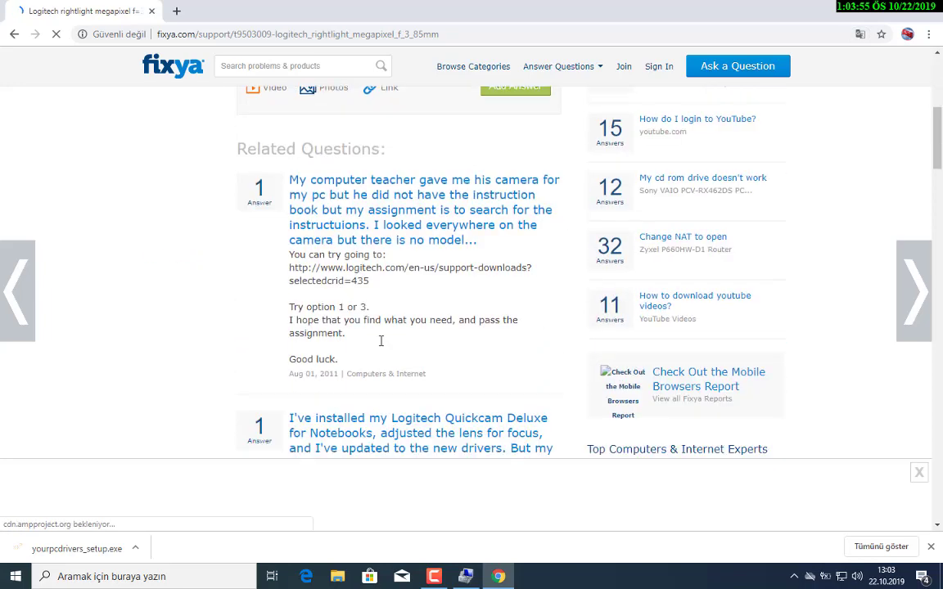
scroll(399, 368, "down", 3)
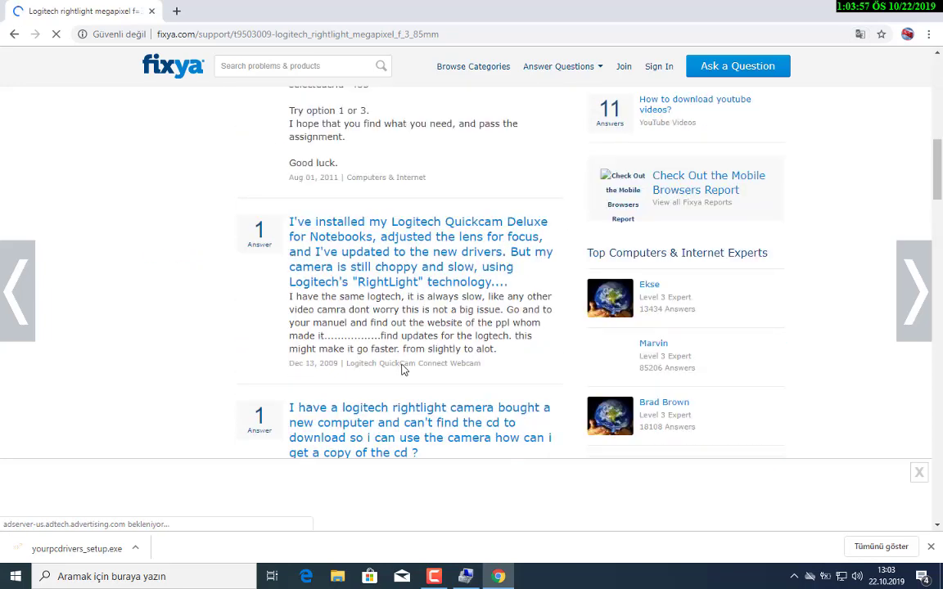
scroll(401, 324, "up", 3)
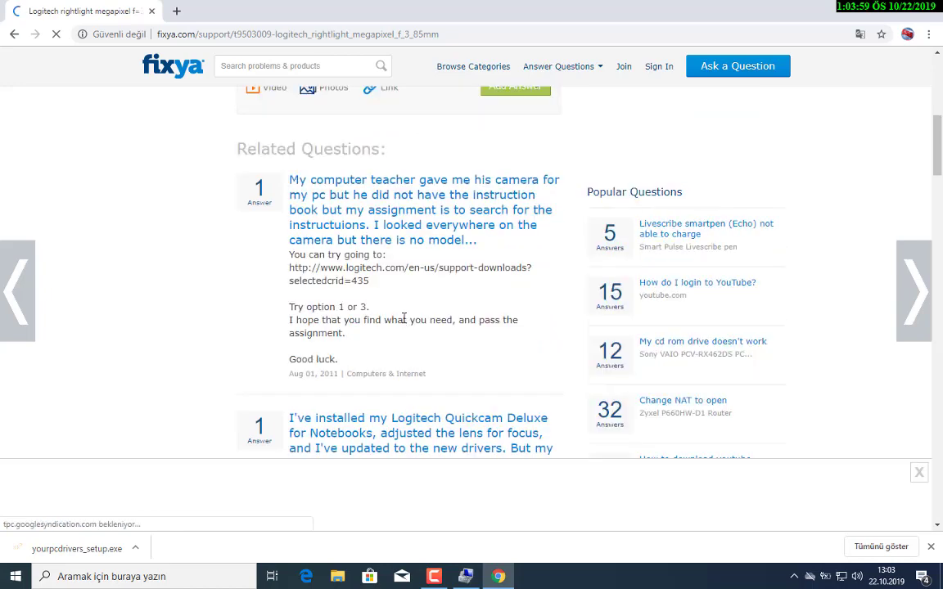
scroll(401, 315, "up", 6)
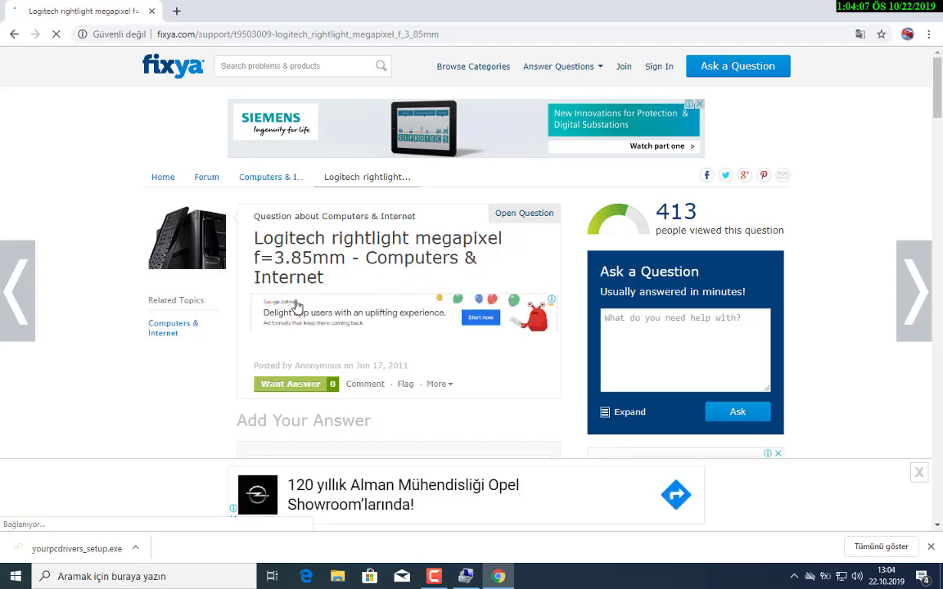
scroll(296, 308, "down", 1)
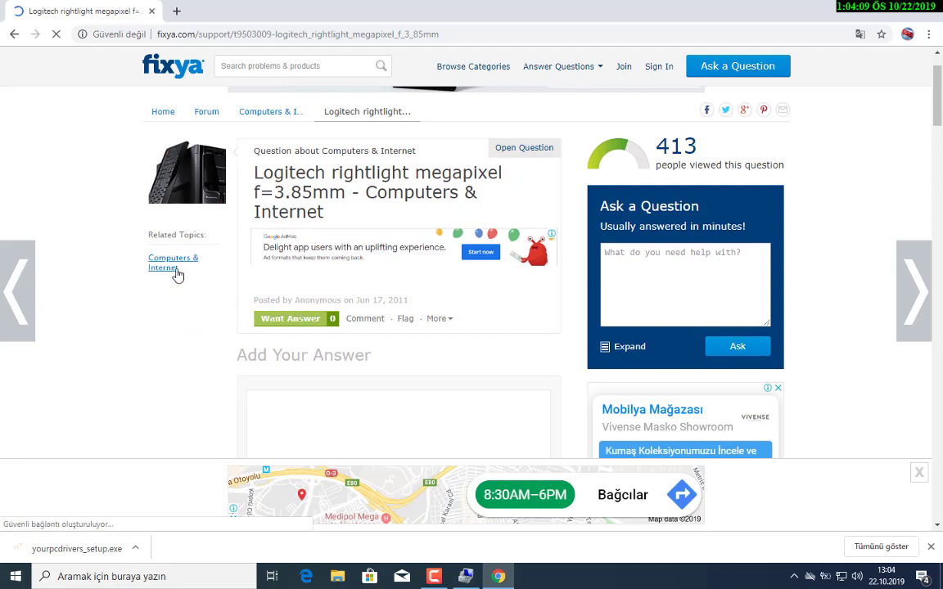
scroll(295, 241, "up", 1)
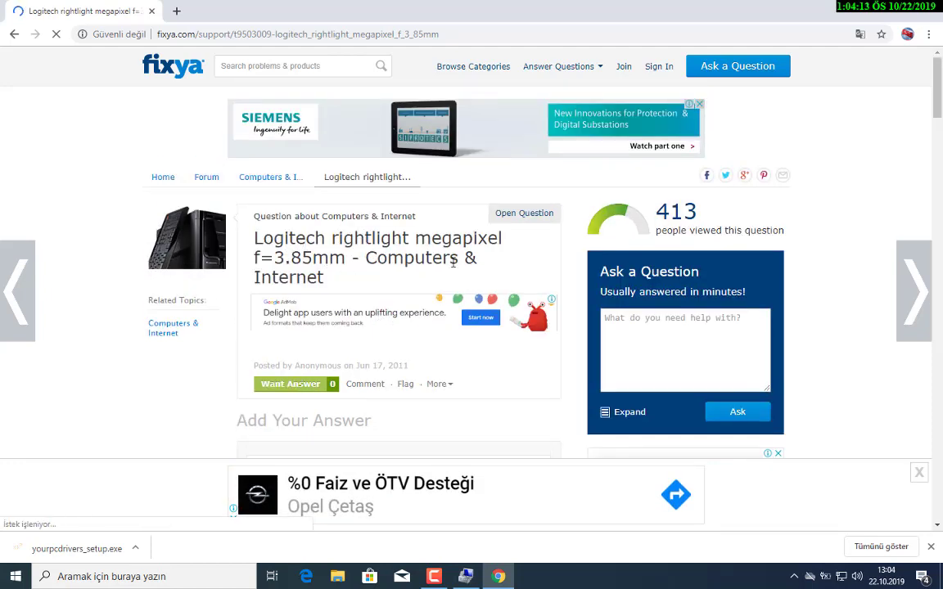
Read the related questions on the Fixya page for a link to Logitech webcam driver downloads.
scroll(414, 256, "down", 1)
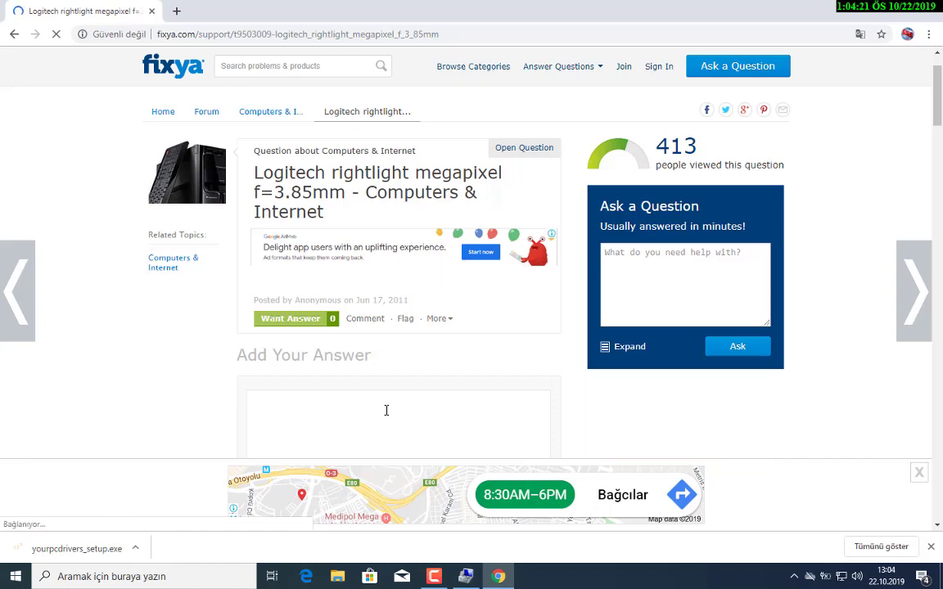
scroll(386, 410, "down", 12)
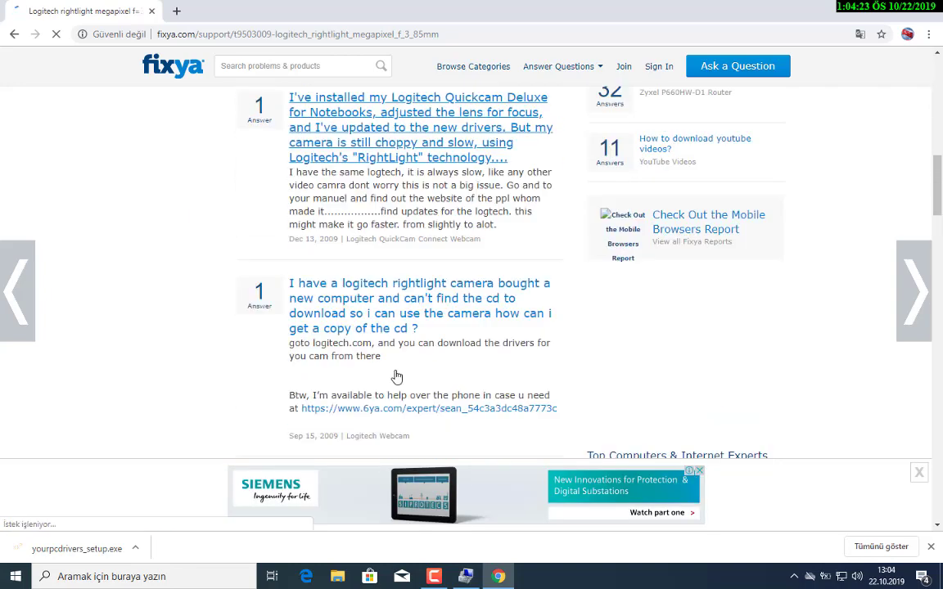
scroll(397, 377, "up", 3)
scroll(395, 368, "down", 3)
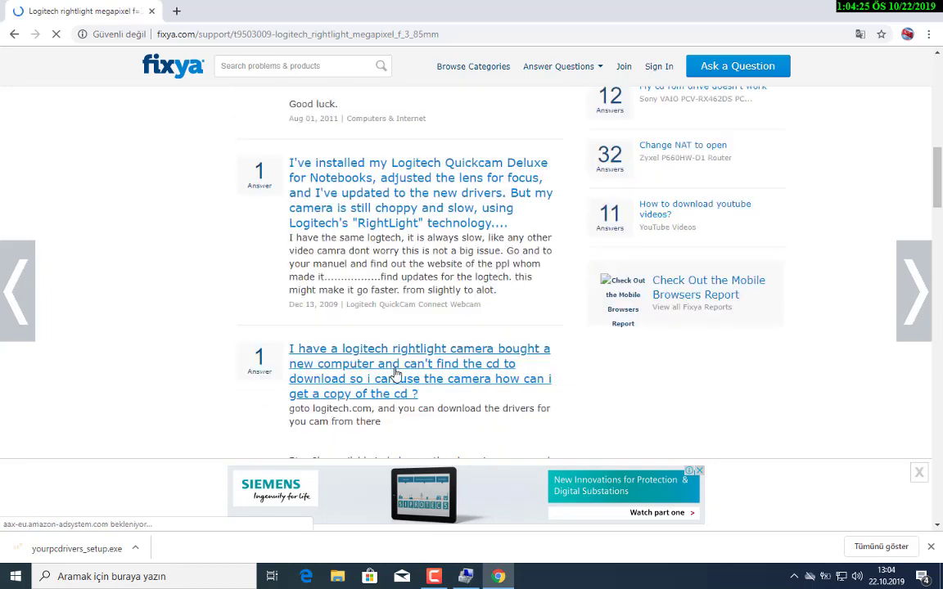
scroll(395, 374, "down", 3)
scroll(395, 374, "down", 1)
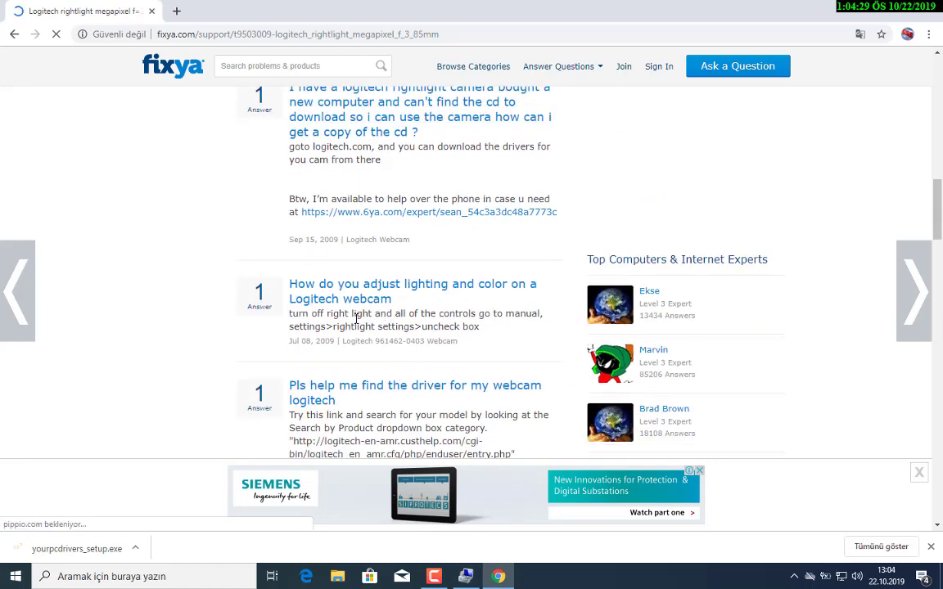
scroll(356, 319, "down", 5)
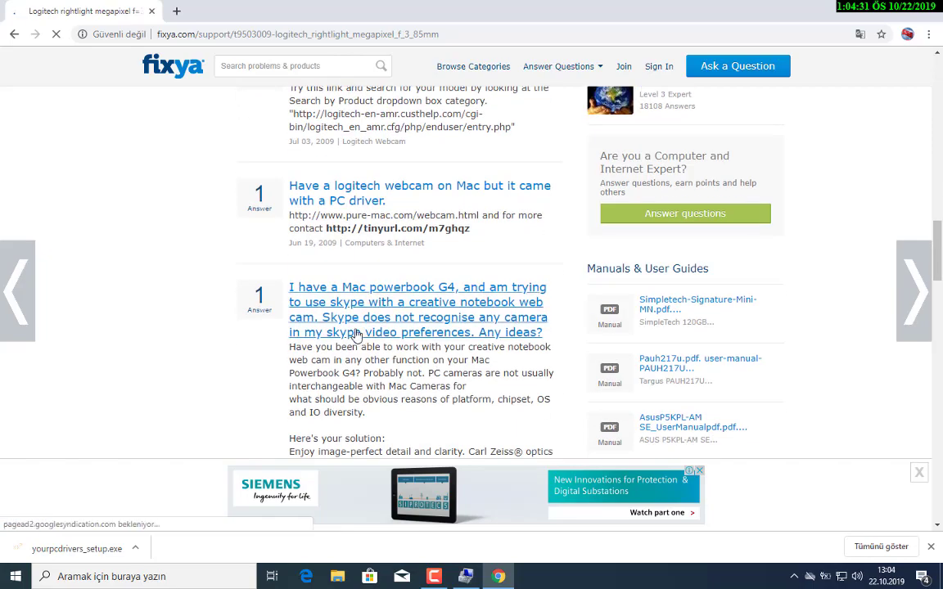
scroll(356, 336, "up", 15)
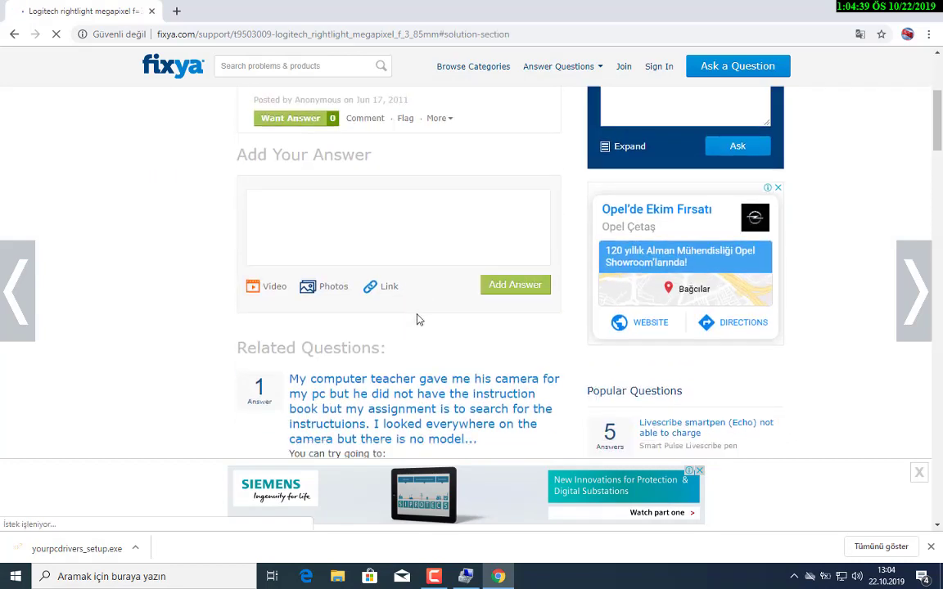
scroll(416, 320, "down", 3)
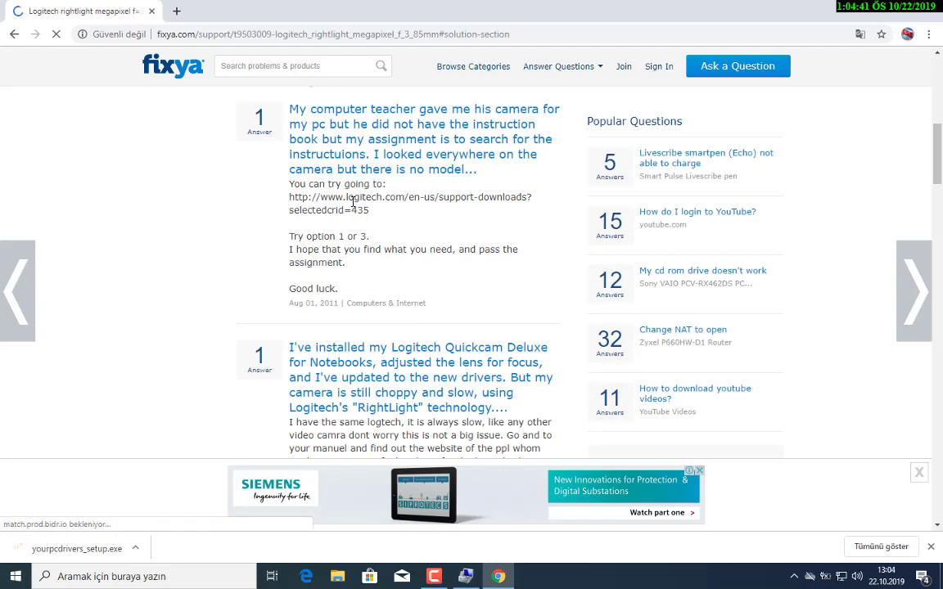
left_click_drag(360, 210, 291, 197)
key("ctrl+c")
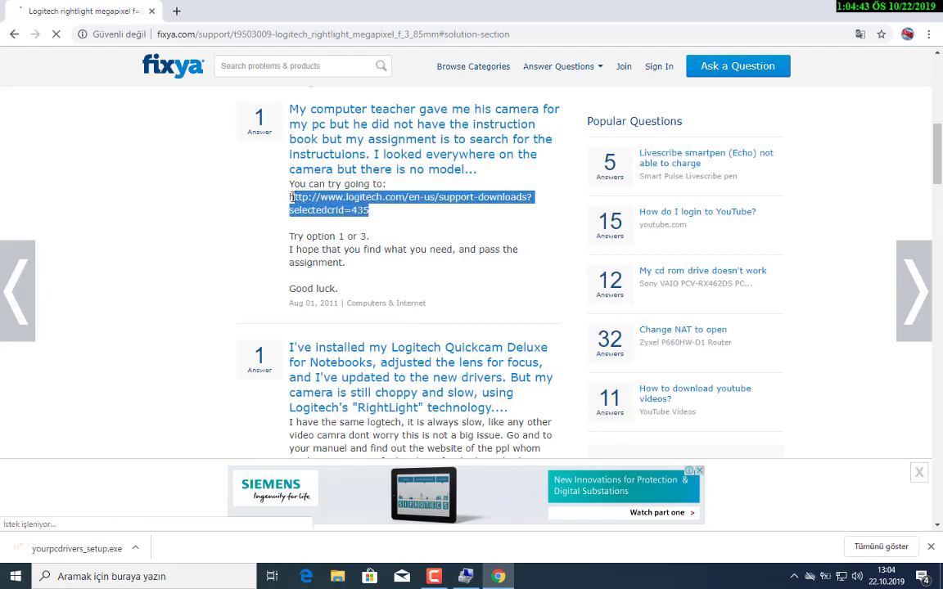
right_click(319, 202)
left_click(344, 210)
left_click(176, 12)
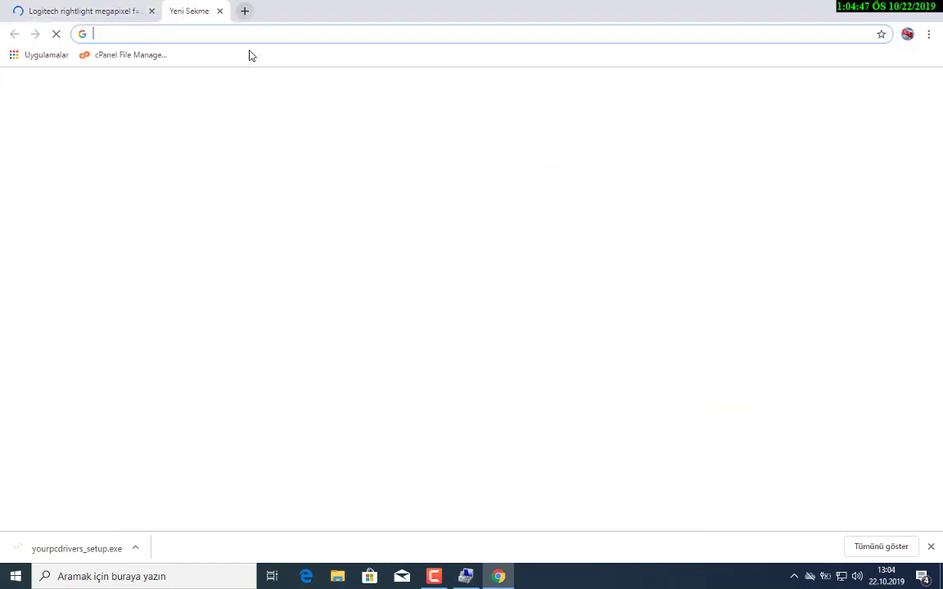
key("ctrl+v")
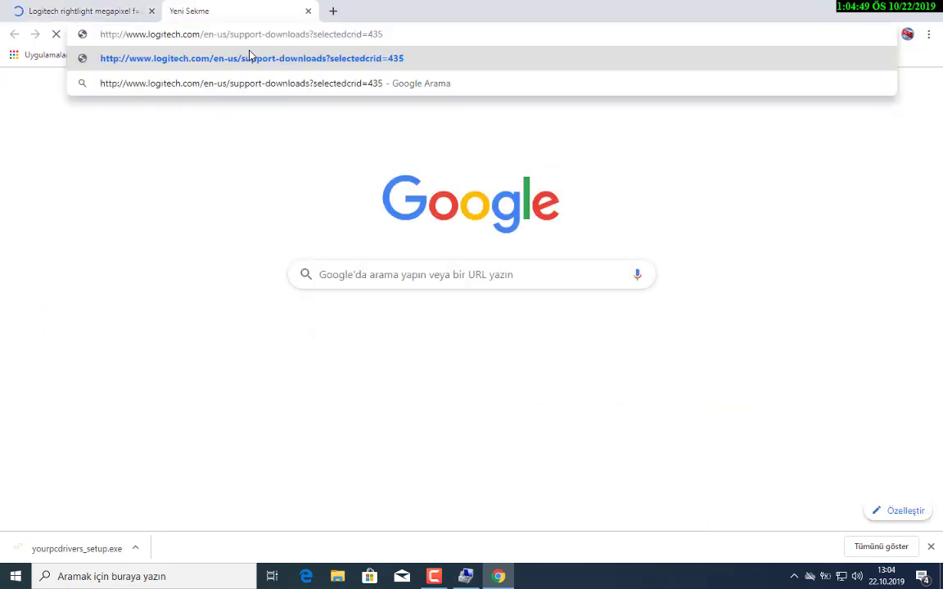
key("Return")
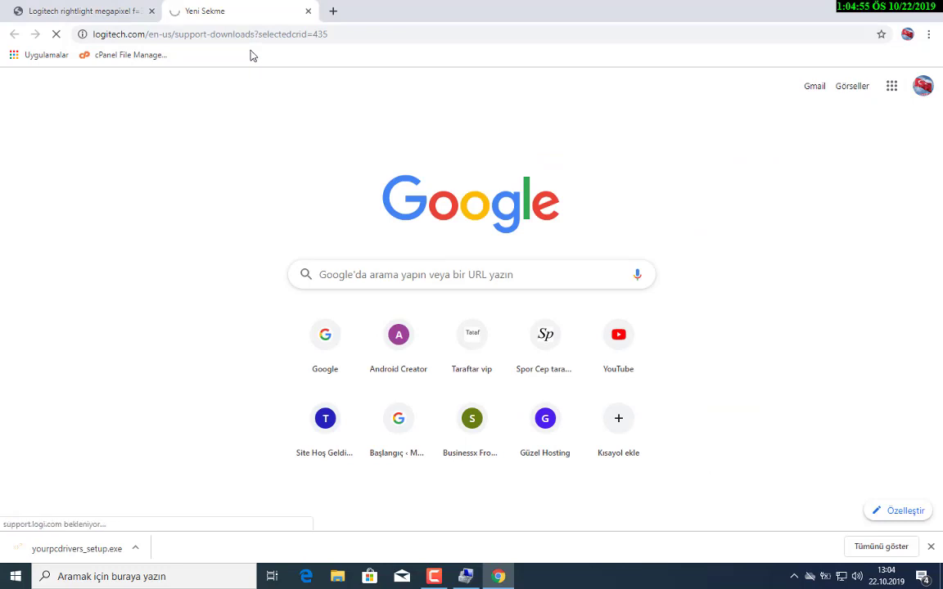
Open the downloads page of Logitech Support and look through its software list for a webcam driver.
left_click(86, 10)
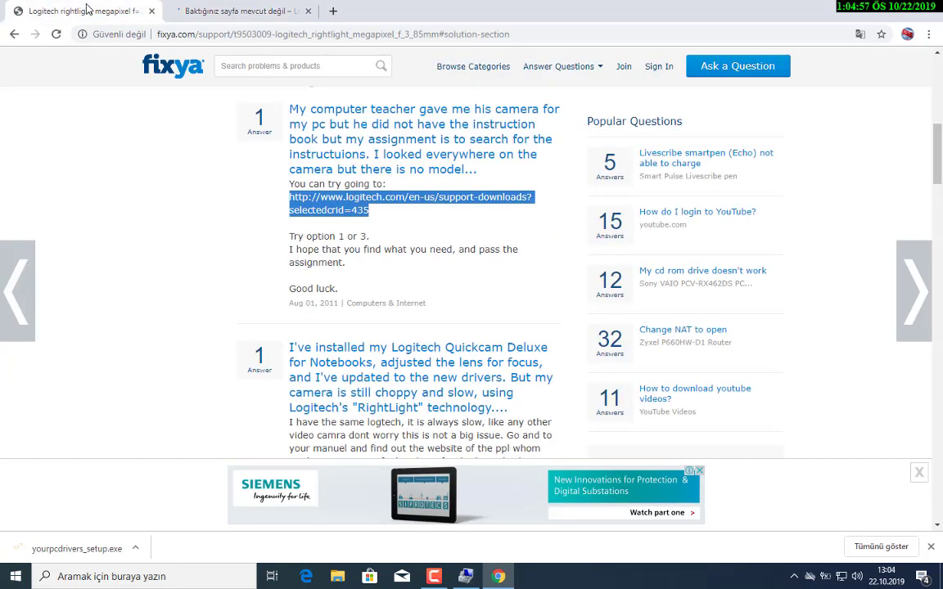
left_click(206, 13)
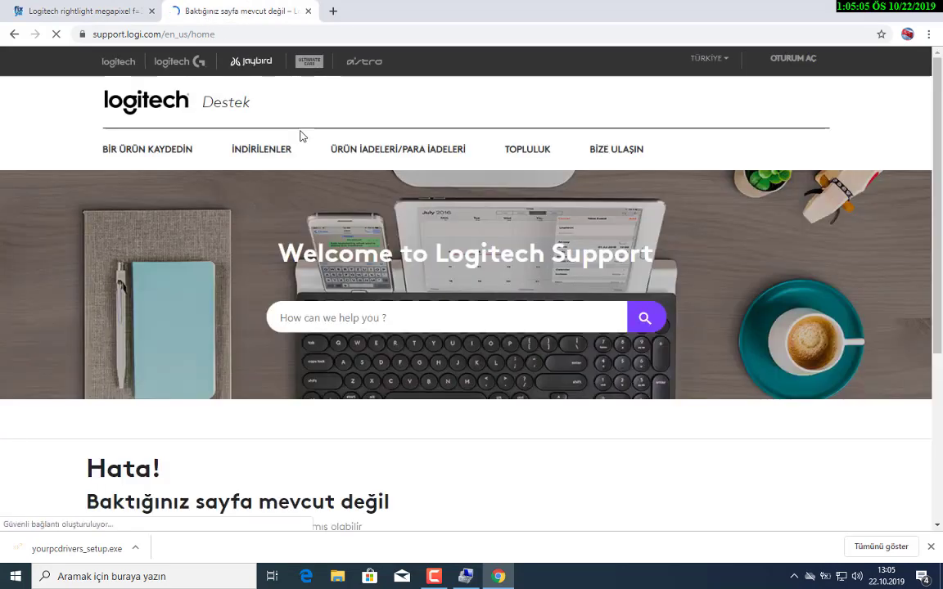
left_click(111, 15)
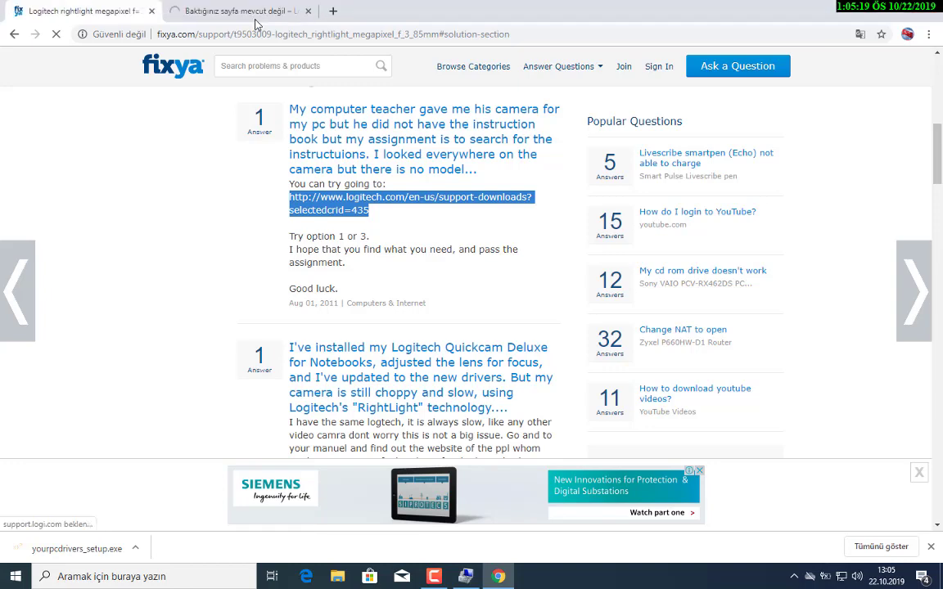
left_click(217, 16)
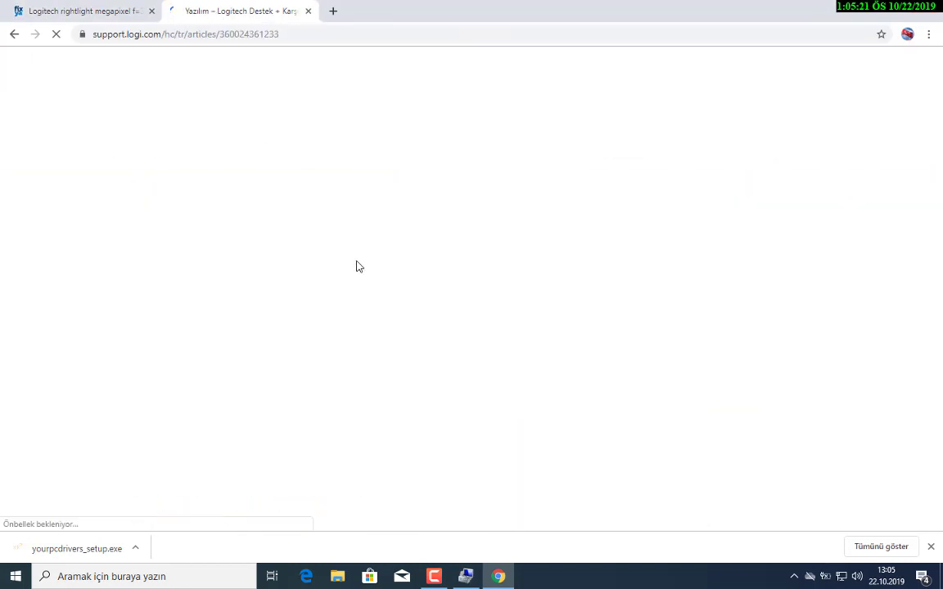
scroll(371, 262, "down", 4)
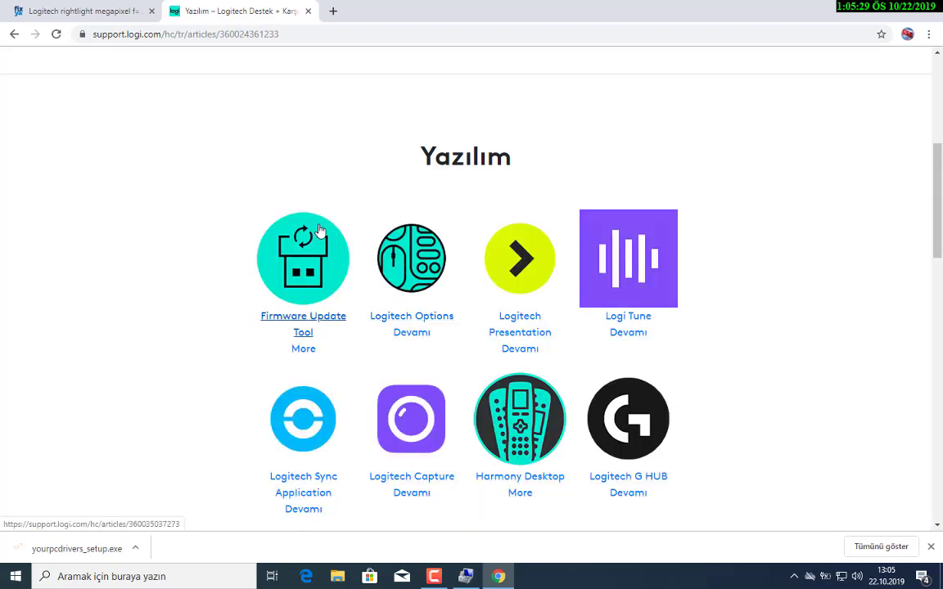
scroll(321, 250, "down", 3)
scroll(322, 249, "down", 5)
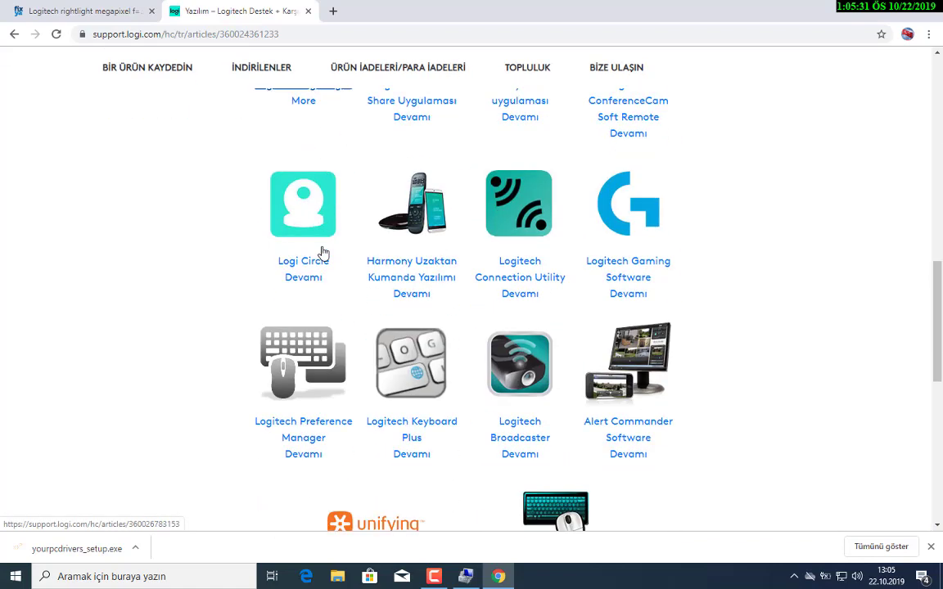
scroll(323, 254, "down", 2)
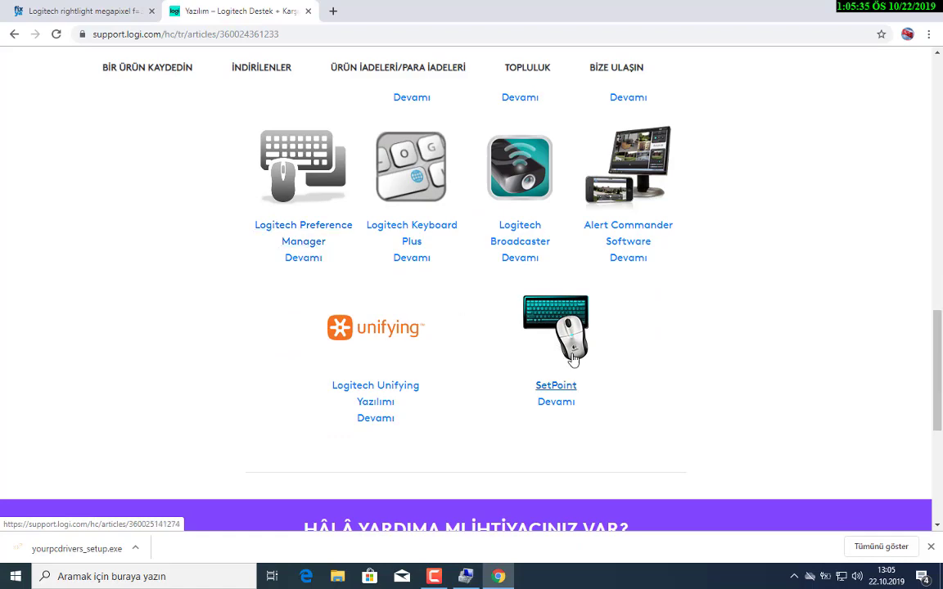
scroll(552, 368, "up", 5)
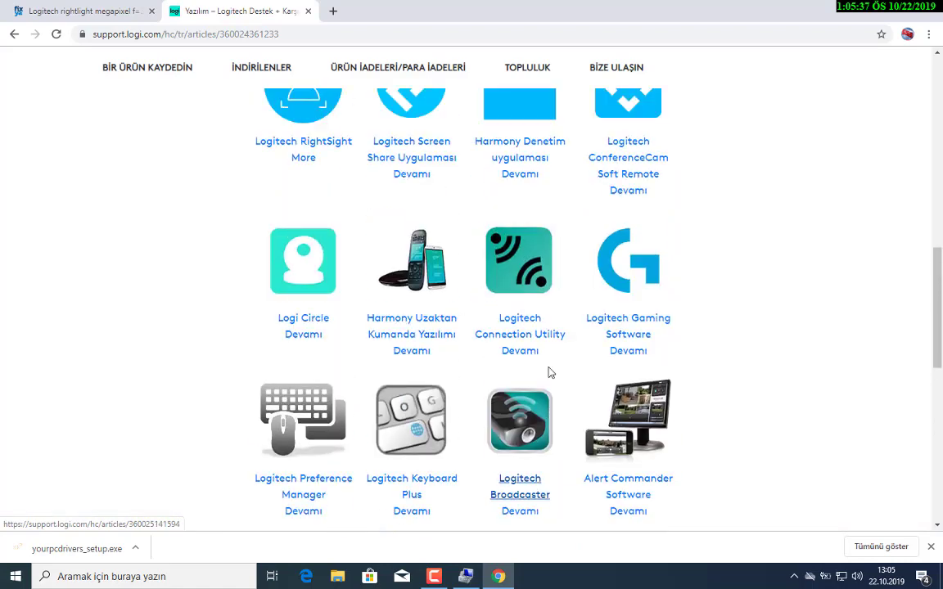
scroll(483, 323, "up", 7)
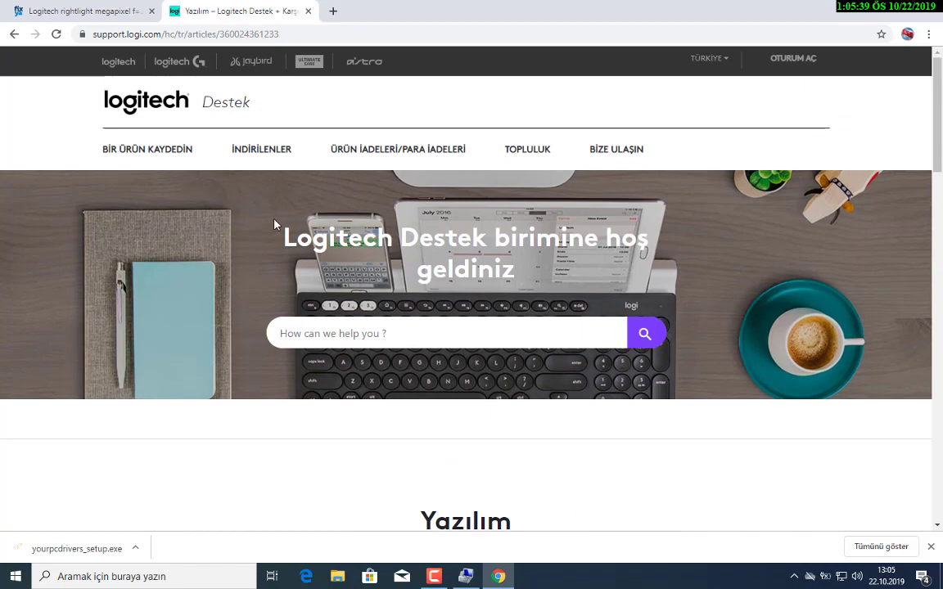
left_click(275, 158)
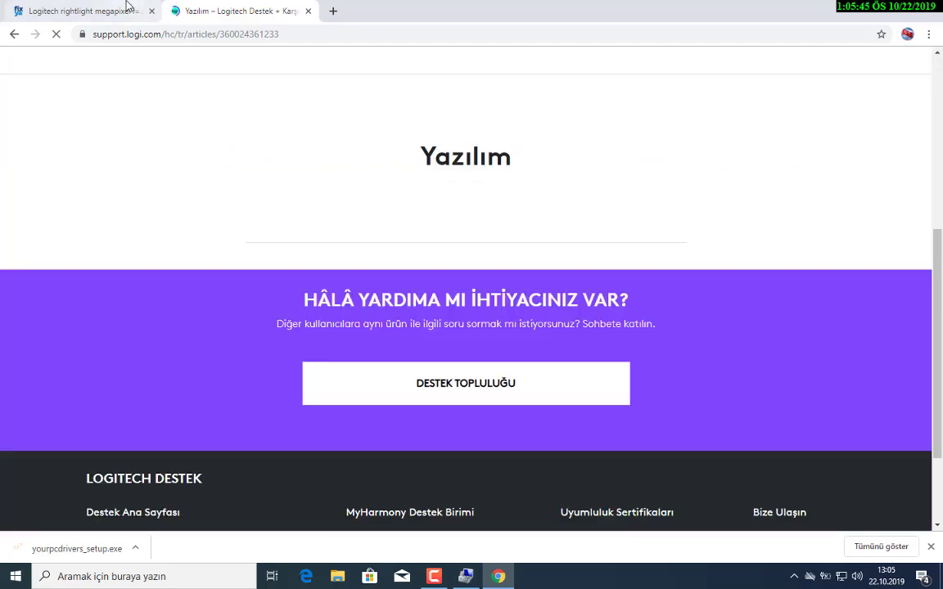
Go back from the Fixya question to the Google results for the RightLight webcam search.
left_click(117, 11)
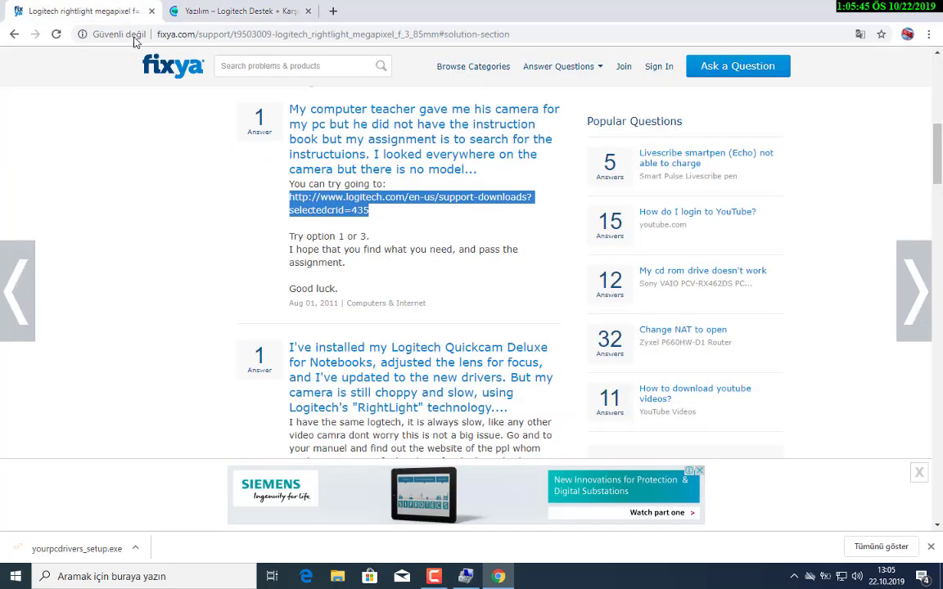
left_click(10, 34)
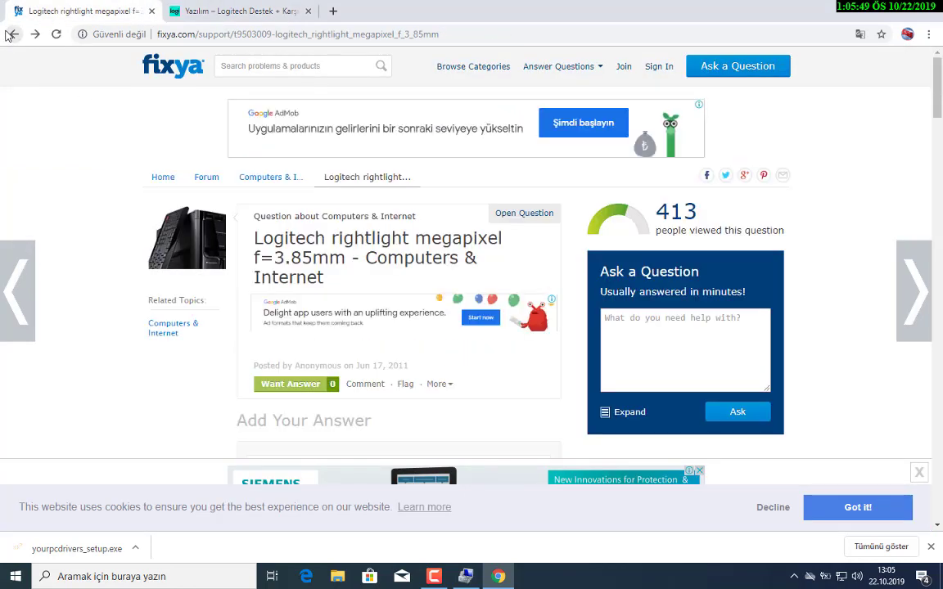
left_click(7, 35)
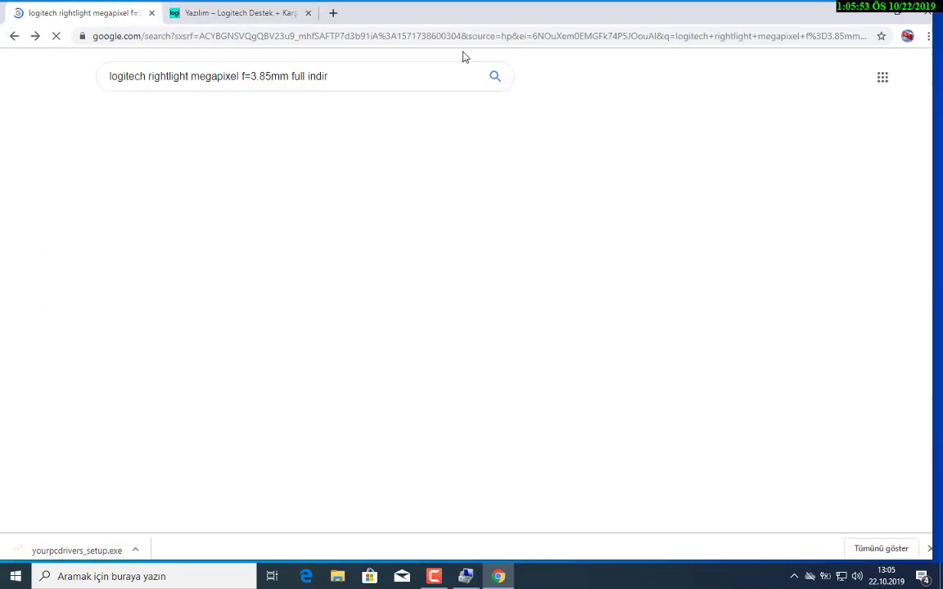
Switch to Computer Management, copy the unknown device's hardware ID USB\VID_046D&PID_08C3&REV_0005&MI_00 from its properties, and return to the browser.
key("super+Down")
left_click(465, 573)
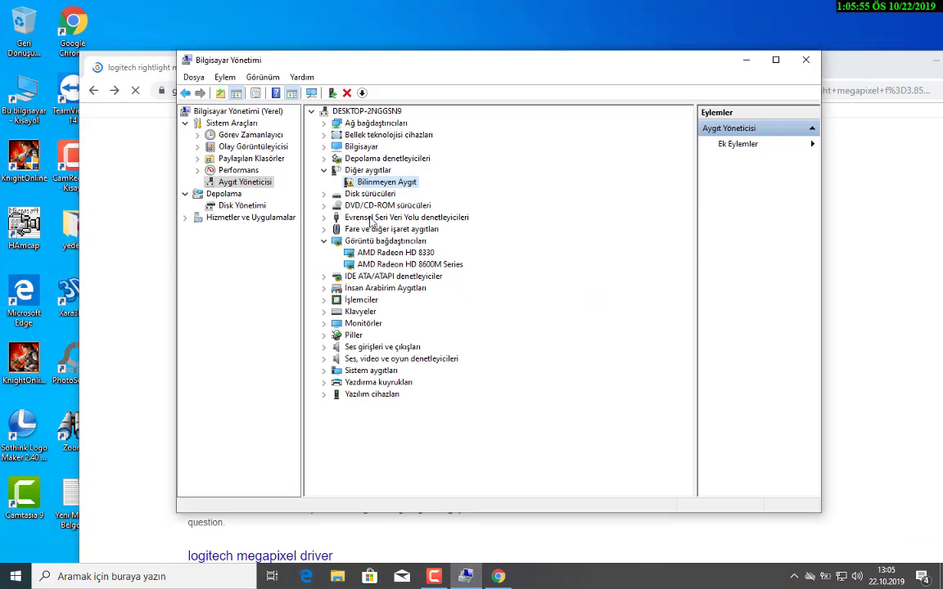
right_click(386, 183)
left_click(429, 261)
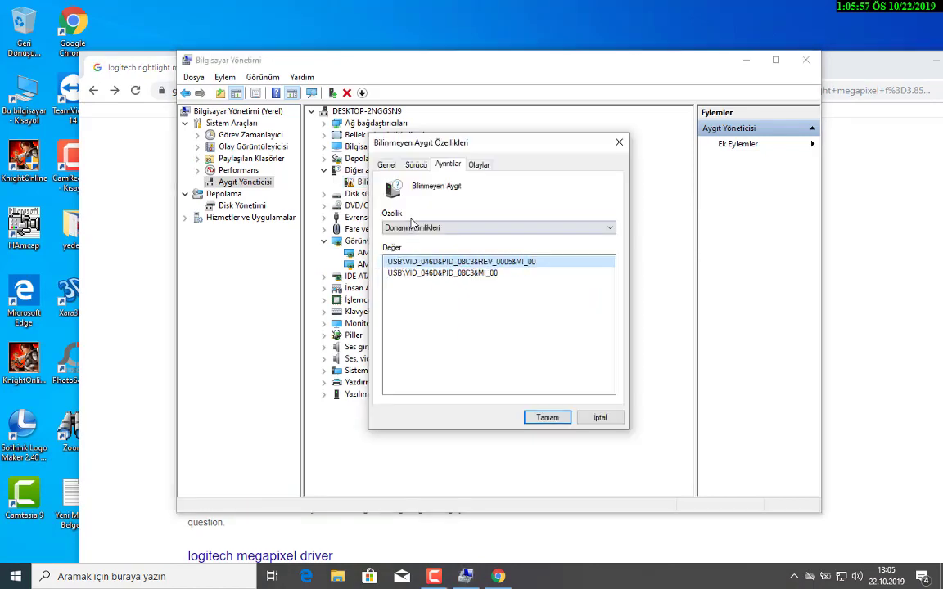
right_click(479, 262)
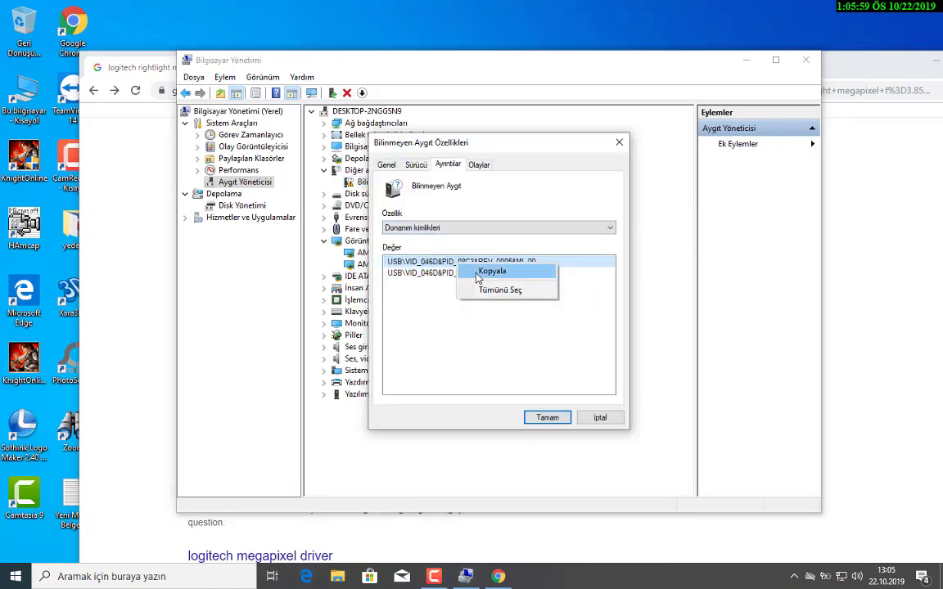
left_click(491, 270)
left_click(851, 302)
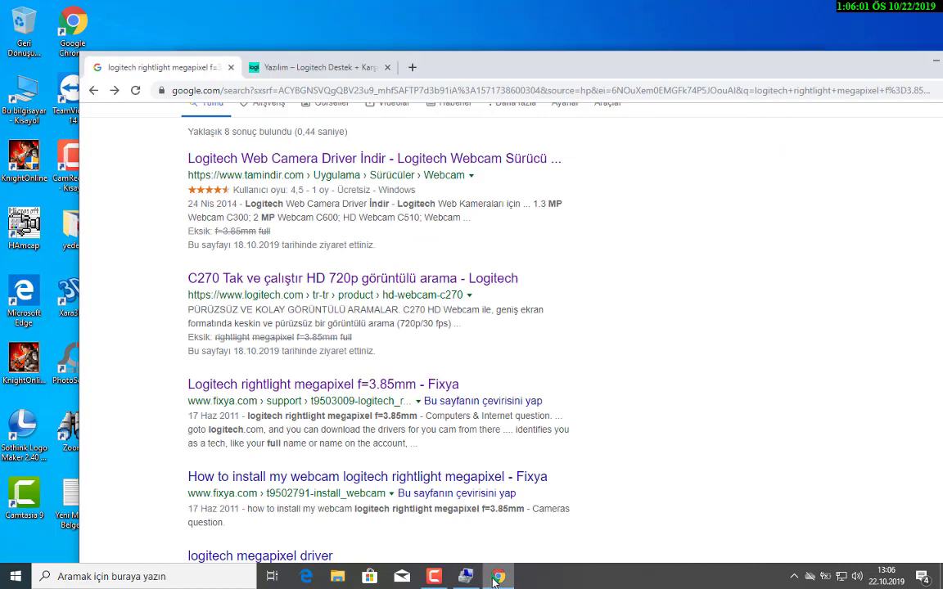
Open the Logitech Capture page in Logitech Support and show all of its downloads.
left_click(323, 68)
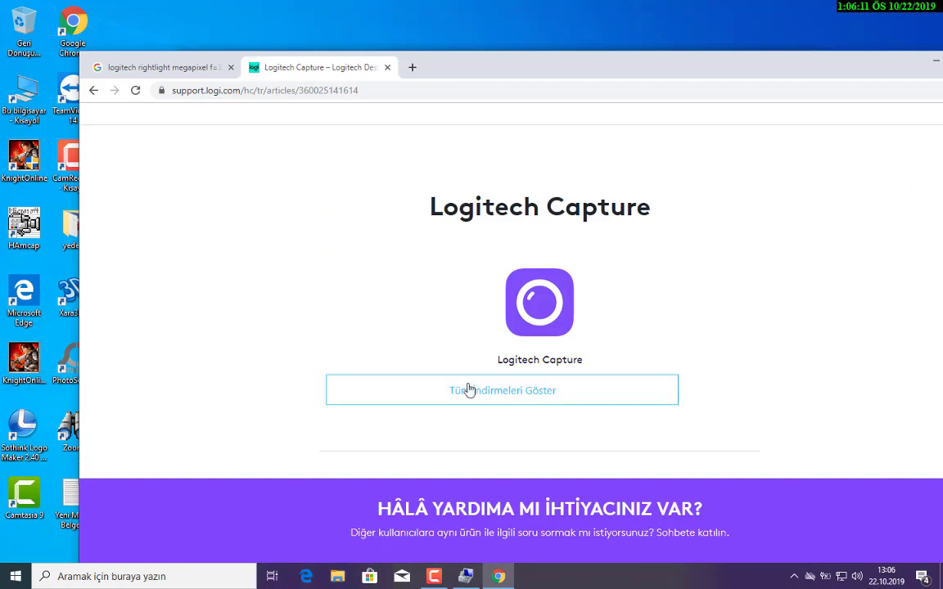
left_click(469, 389)
scroll(469, 390, "down", 3)
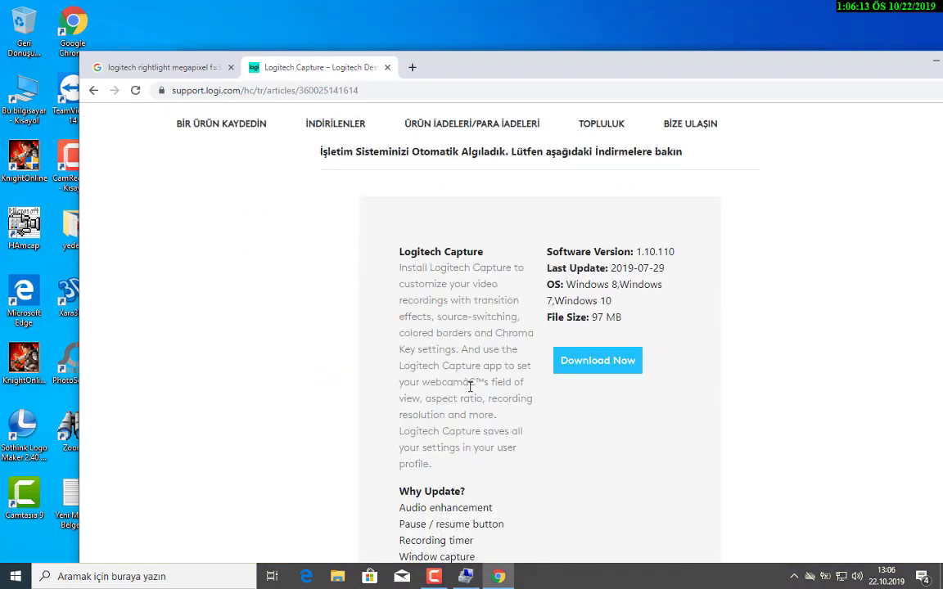
scroll(469, 386, "up", 3)
scroll(469, 374, "up", 3)
Search Logitech Support for the hardware ID "USB\VID_046D&PID_08C3&REV_0005&MI_00" and look through the results for the webcam.
left_click_drag(572, 56, 538, 5)
left_click(457, 136)
type("USB\\VID_046D&PID_08C3&REV_0005&MI_00")
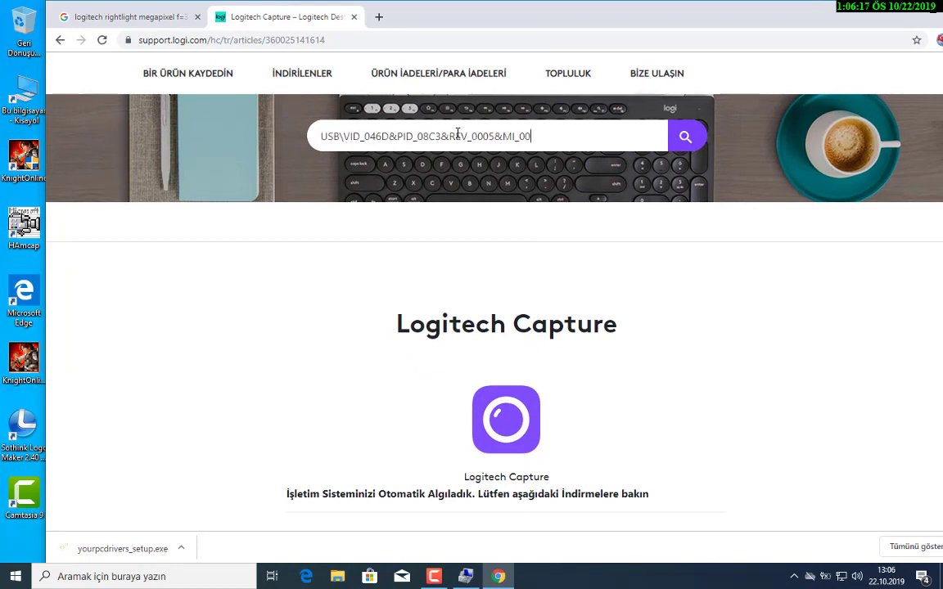
key("Return")
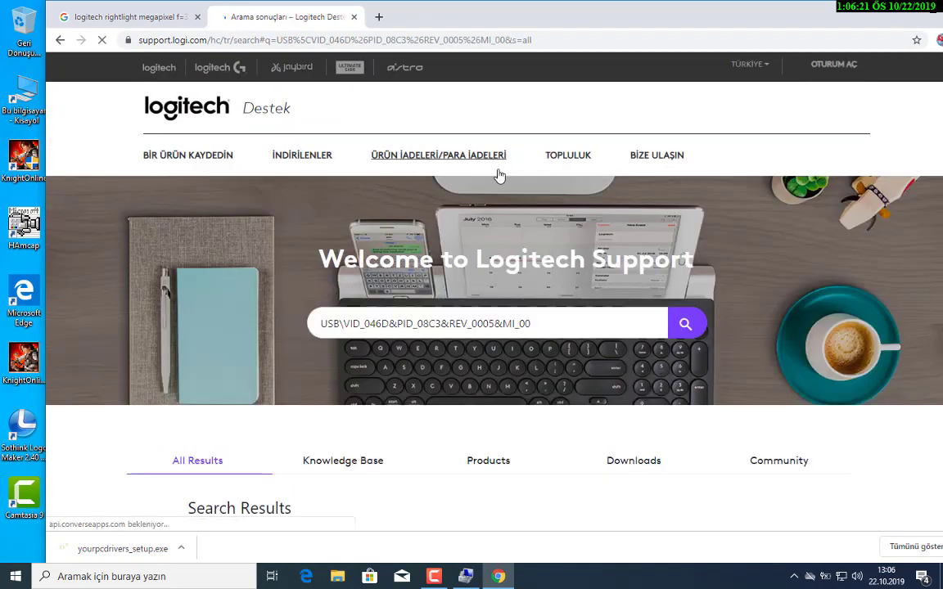
scroll(478, 293, "down", 2)
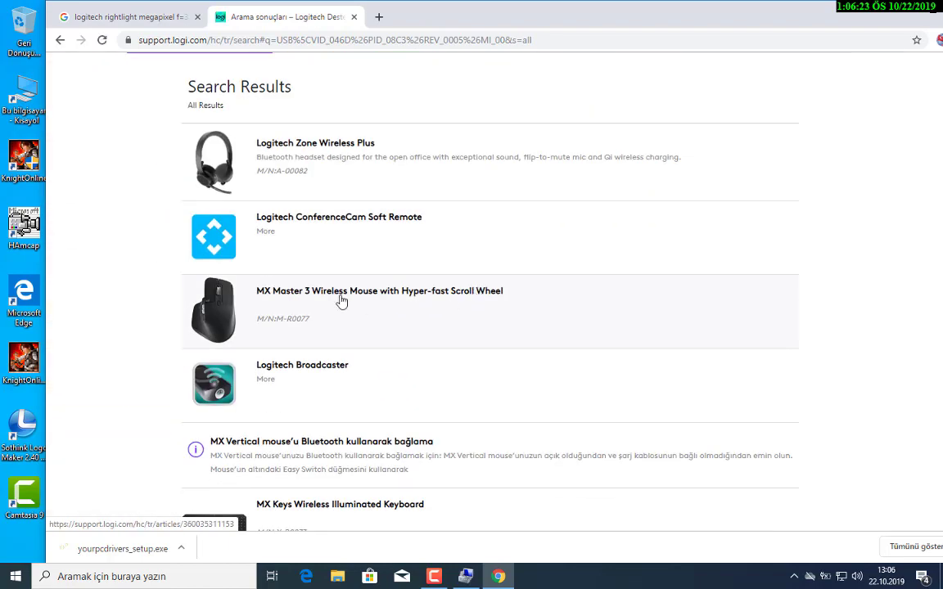
scroll(342, 301, "down", 4)
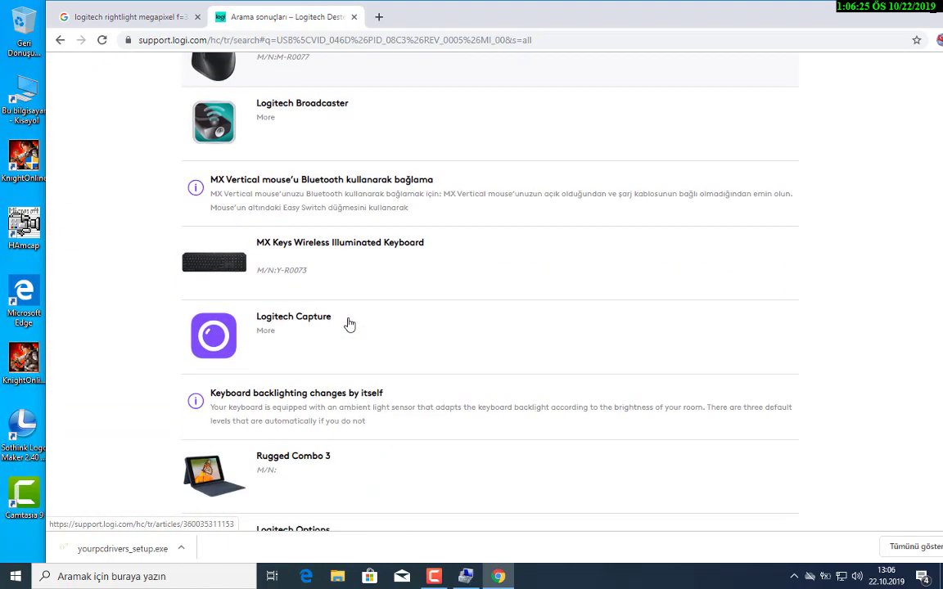
scroll(350, 329, "down", 3)
scroll(352, 331, "up", 1)
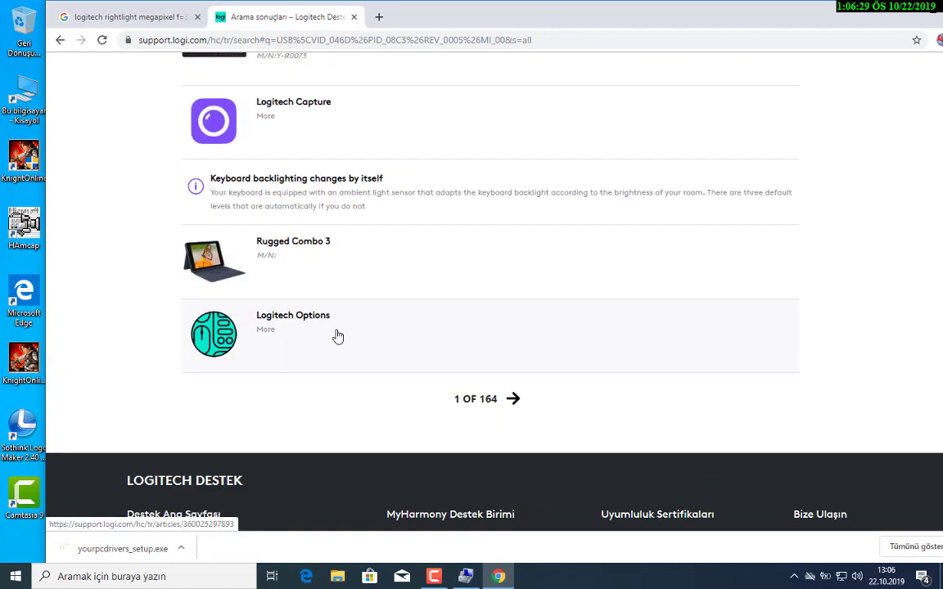
Copy "logitech rightlight megapixel f=3.85mm" from the Google query, and run the suggested search "logitech web camera driver windows 10".
scroll(284, 323, "up", 4)
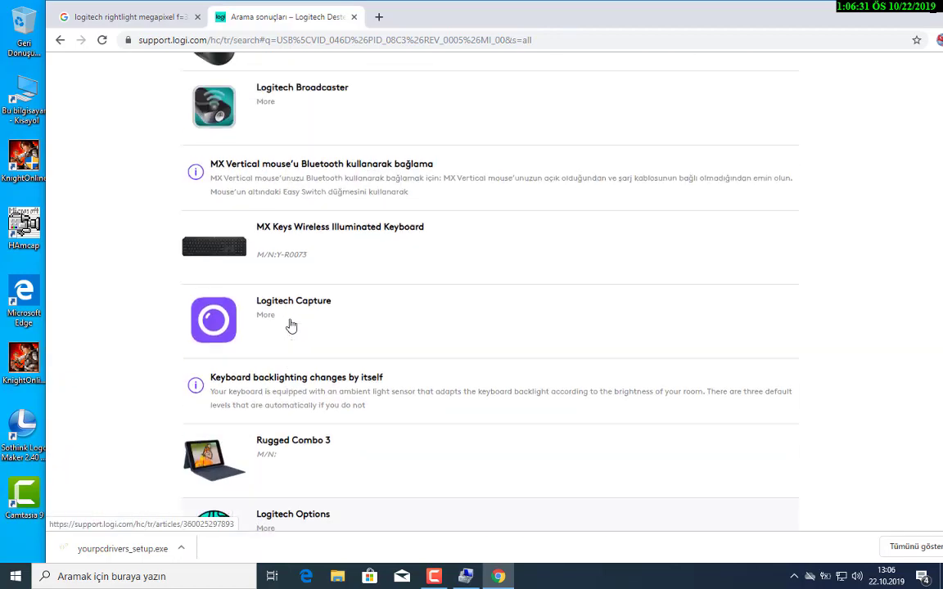
scroll(304, 370, "up", 3)
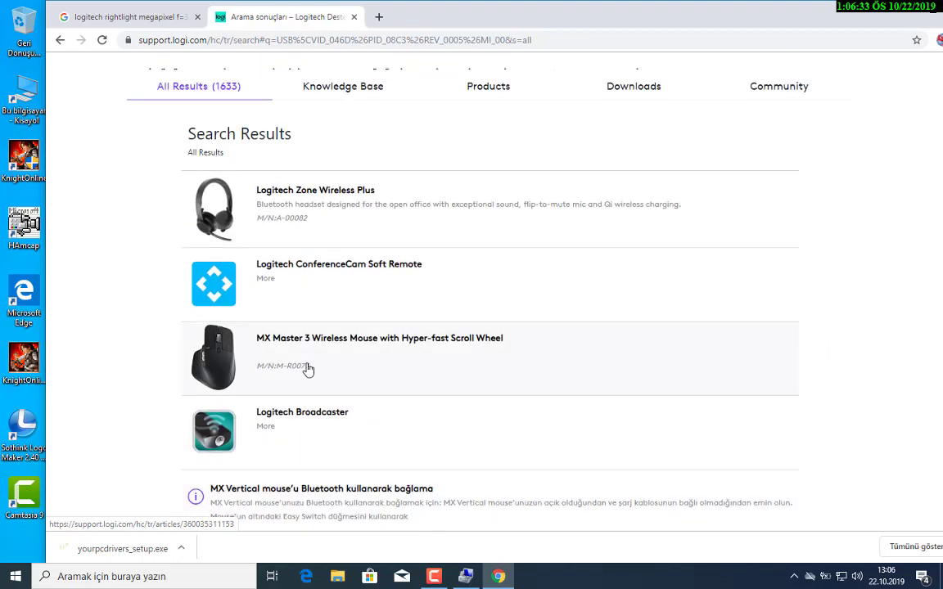
scroll(320, 291, "up", 4)
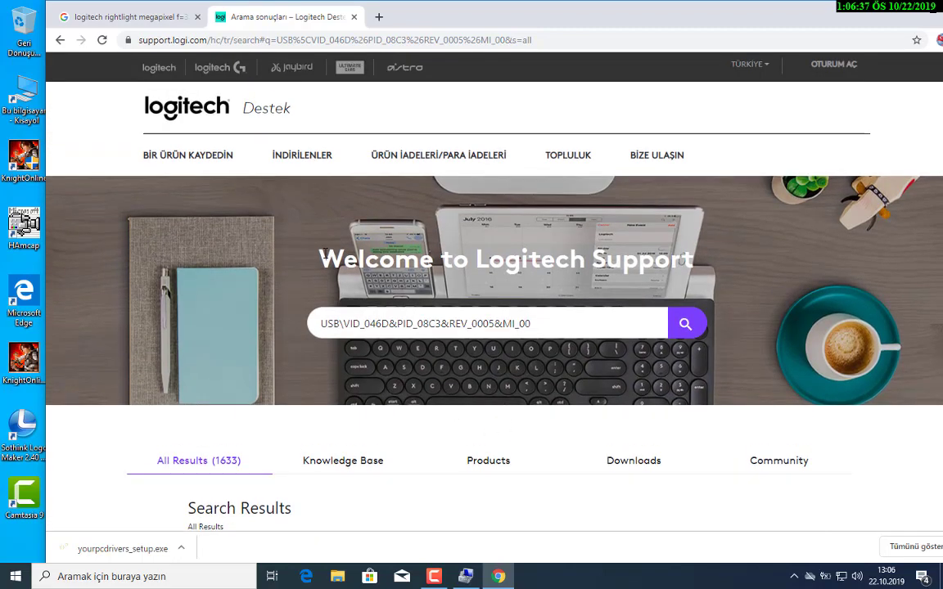
left_click(180, 19)
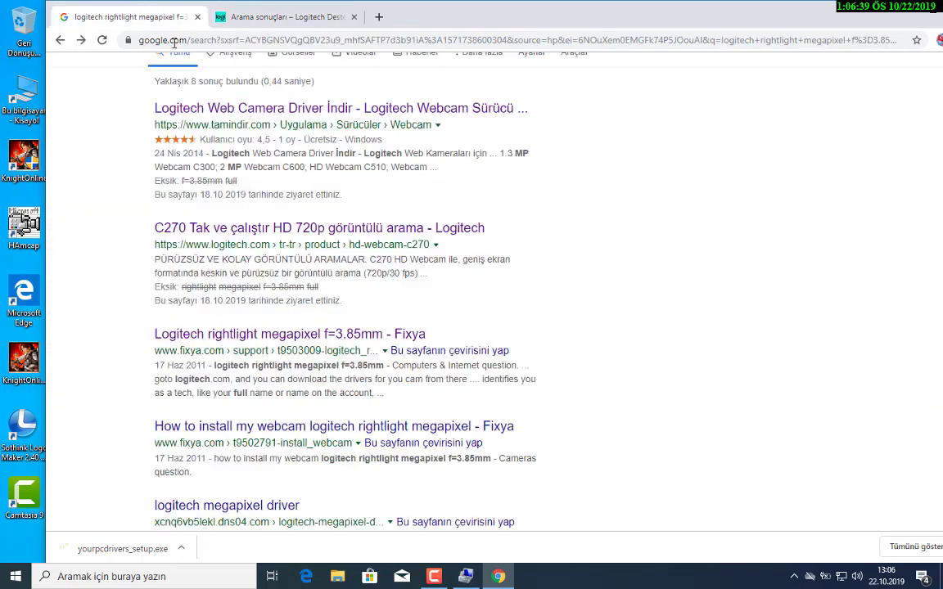
scroll(280, 222, "up", 1)
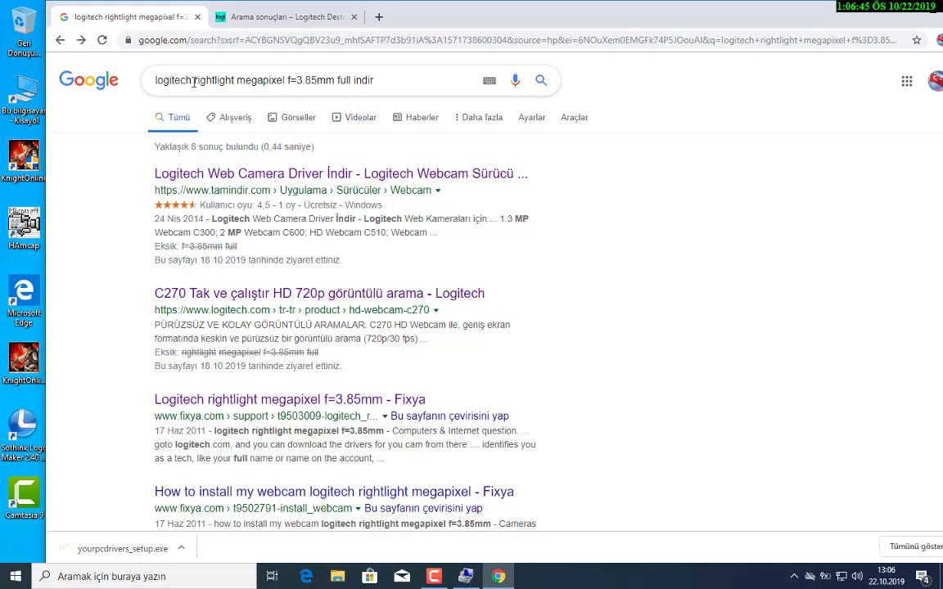
left_click_drag(155, 80, 334, 81)
key("ctrl+c")
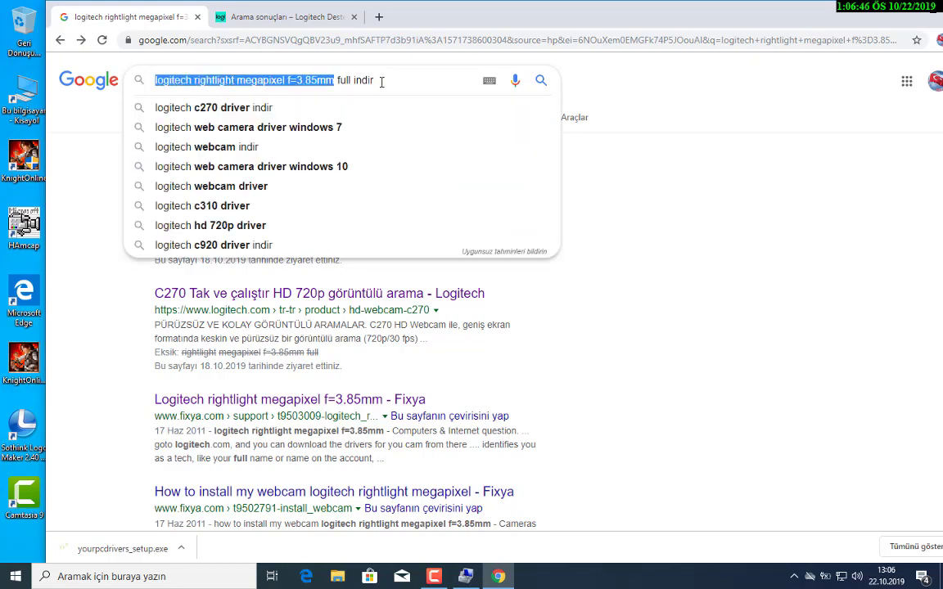
right_click(315, 75)
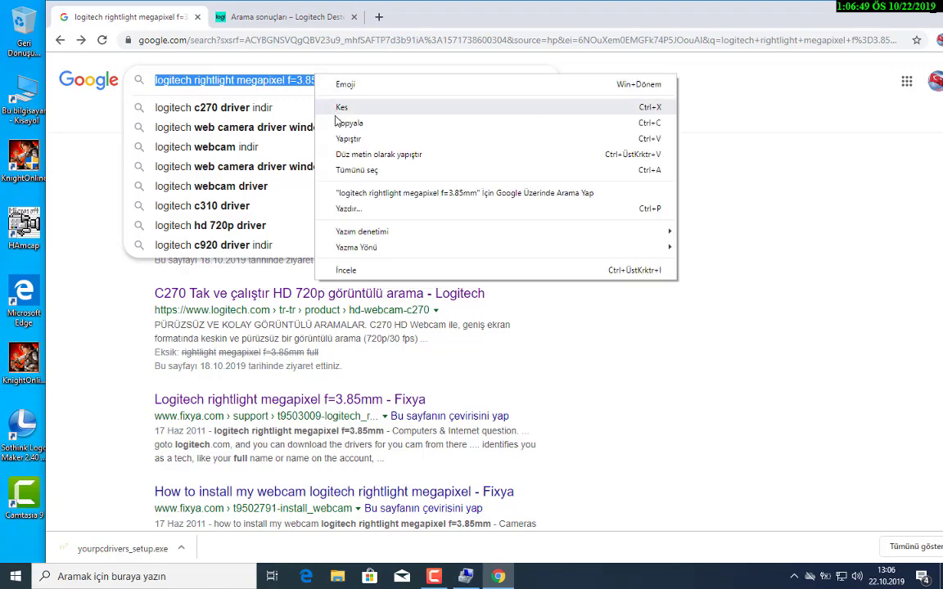
left_click(342, 122)
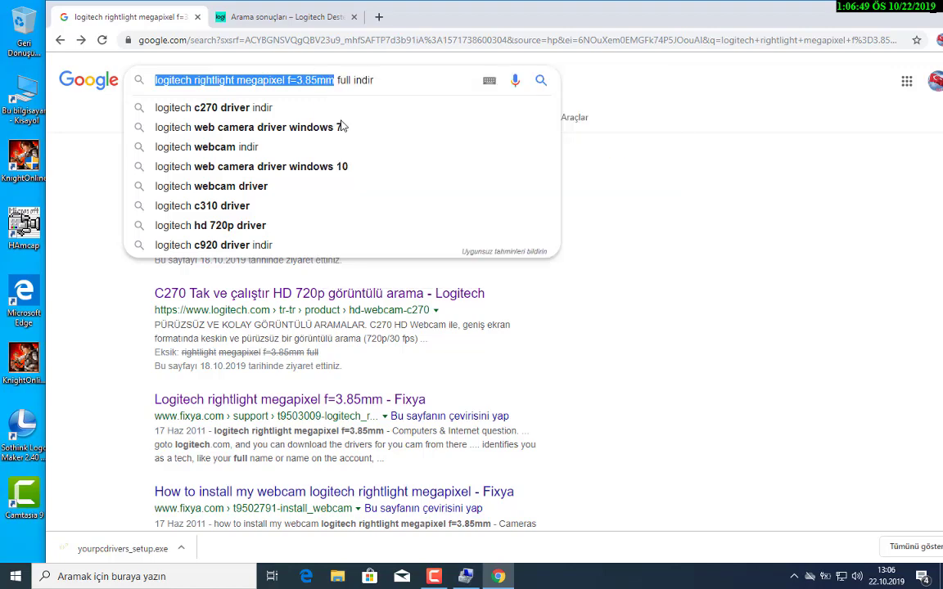
left_click(334, 166)
Search Logitech Support for "logitech rightlight megapixel f=3.85mm" in place of the hardware ID and look through the results.
left_click(279, 16)
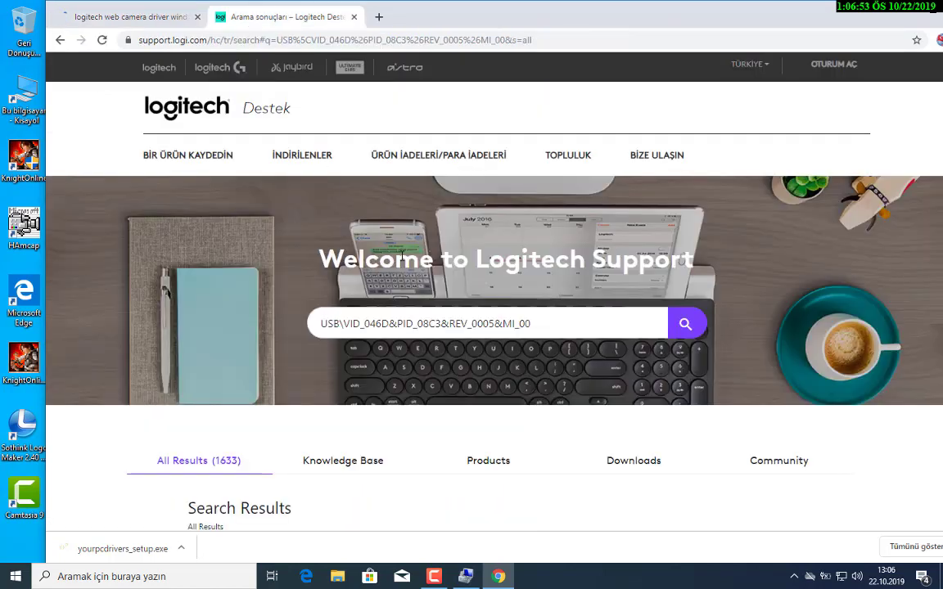
left_click_drag(549, 331, 315, 331)
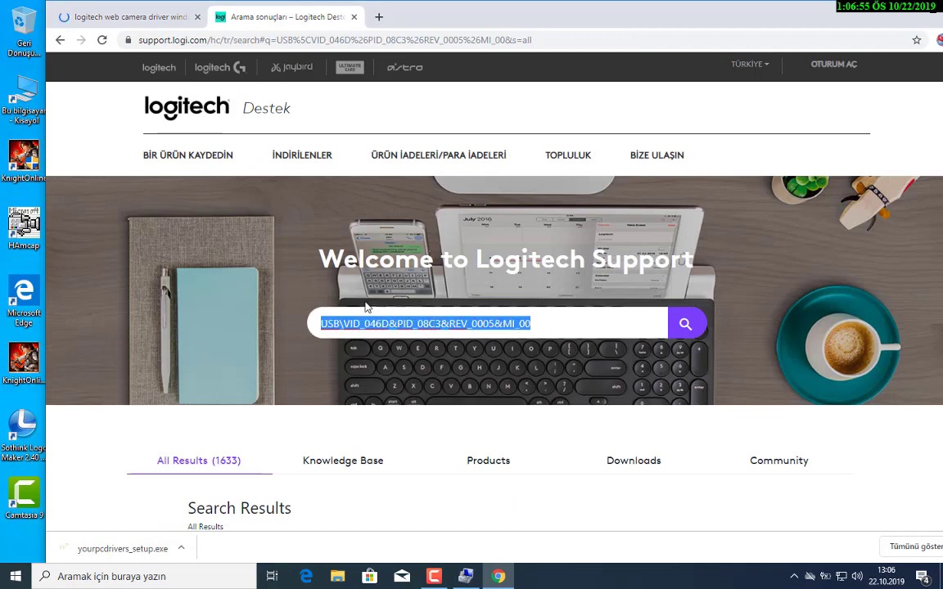
key("ctrl+v")
key("Return")
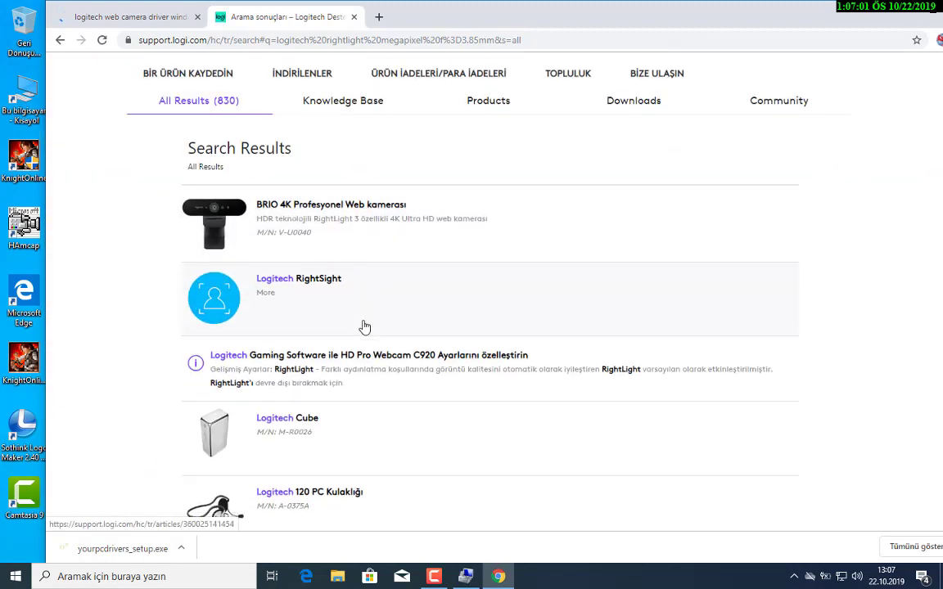
scroll(365, 327, "down", 4)
scroll(364, 324, "down", 3)
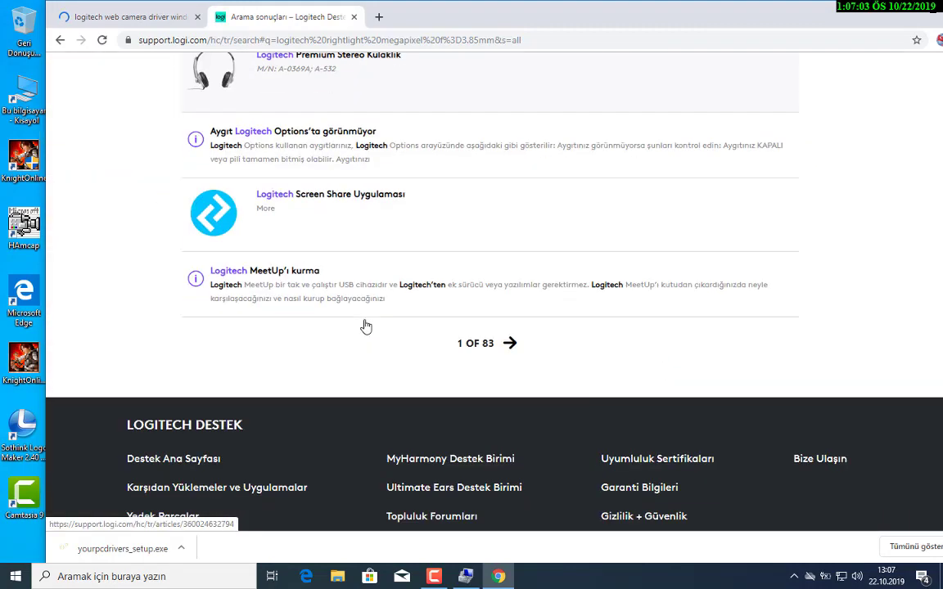
scroll(365, 323, "up", 1)
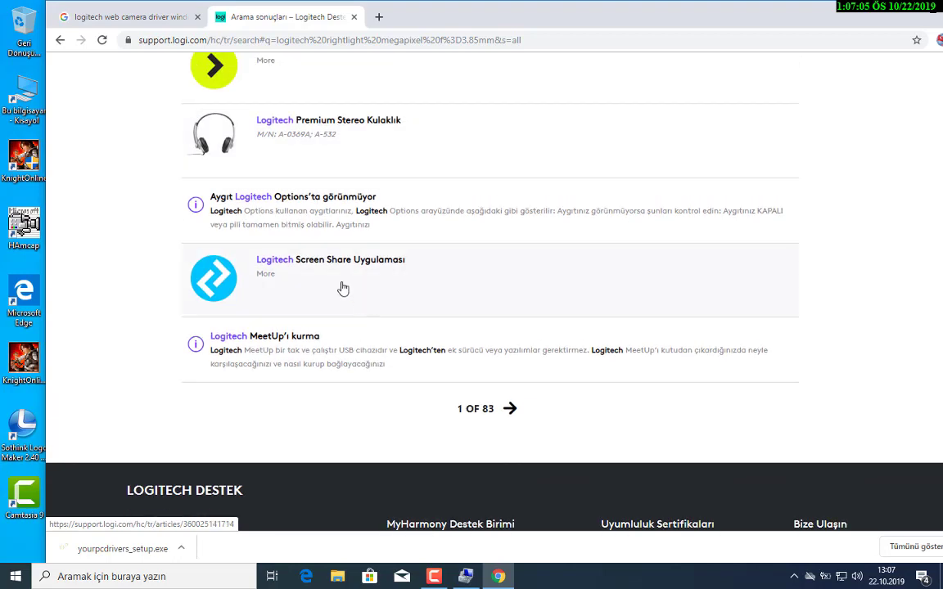
scroll(331, 287, "up", 1)
scroll(327, 287, "up", 1)
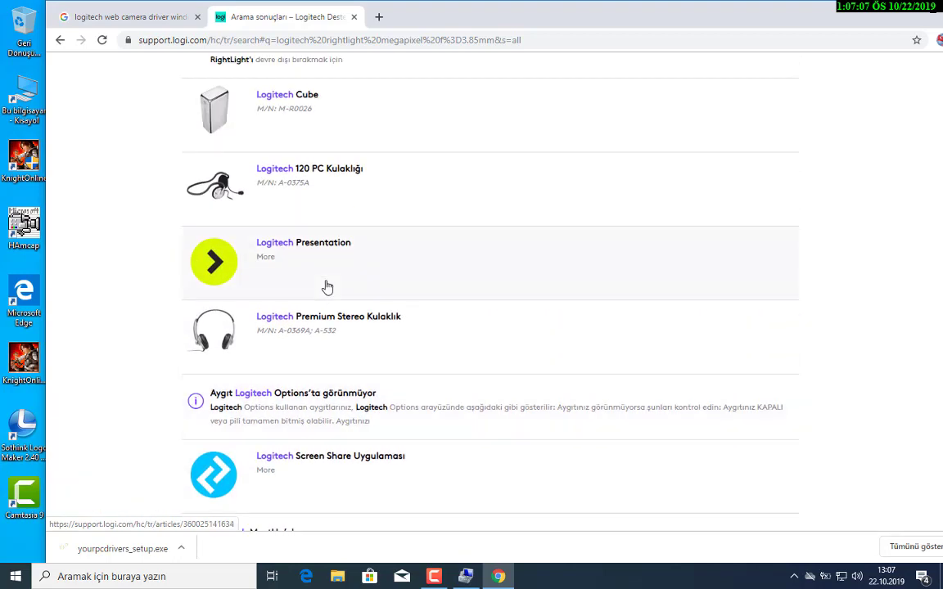
scroll(327, 288, "up", 2)
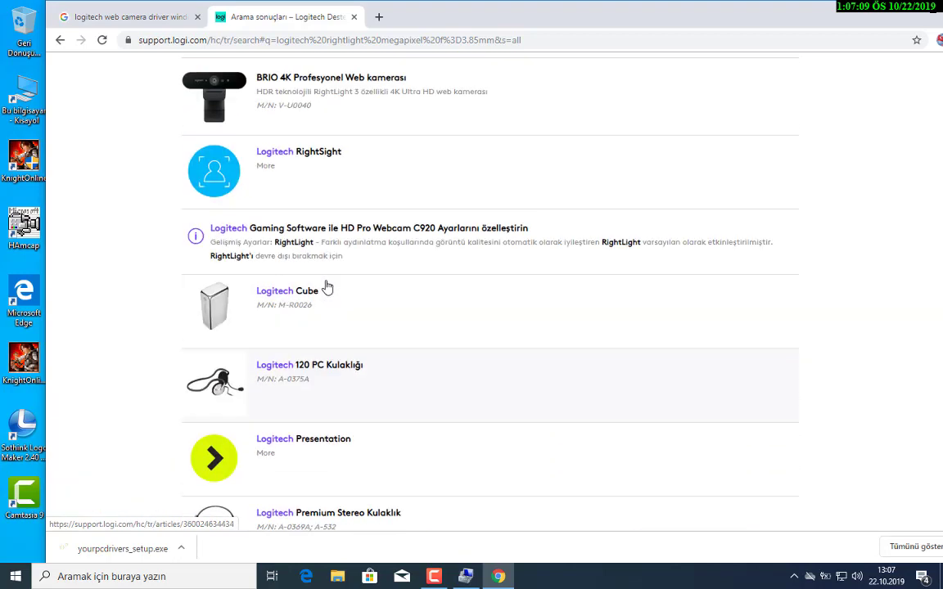
scroll(327, 287, "up", 5)
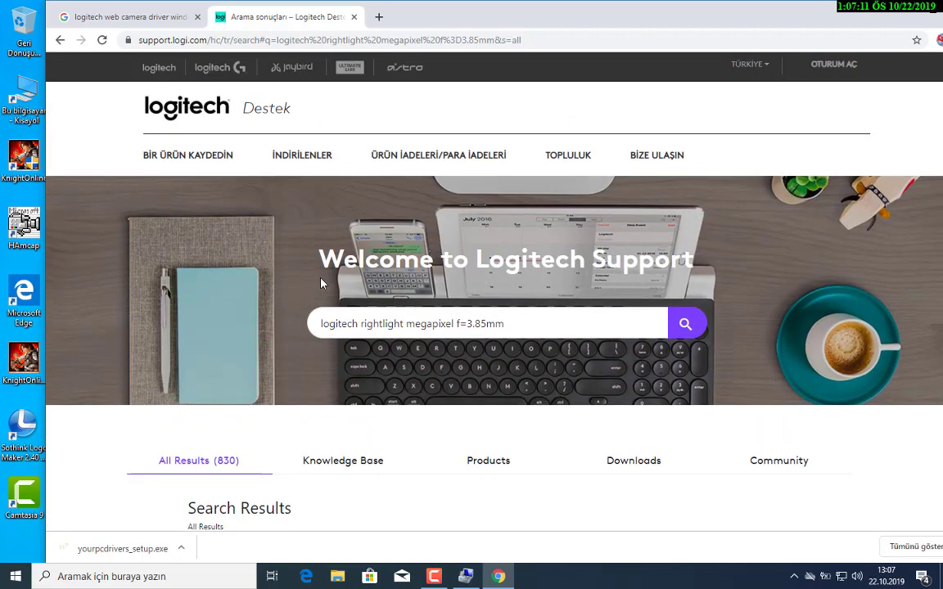
Open the CNET Logitech Webcam Software for Windows 10 page from the Google results and examine its full specifications.
left_click(162, 16)
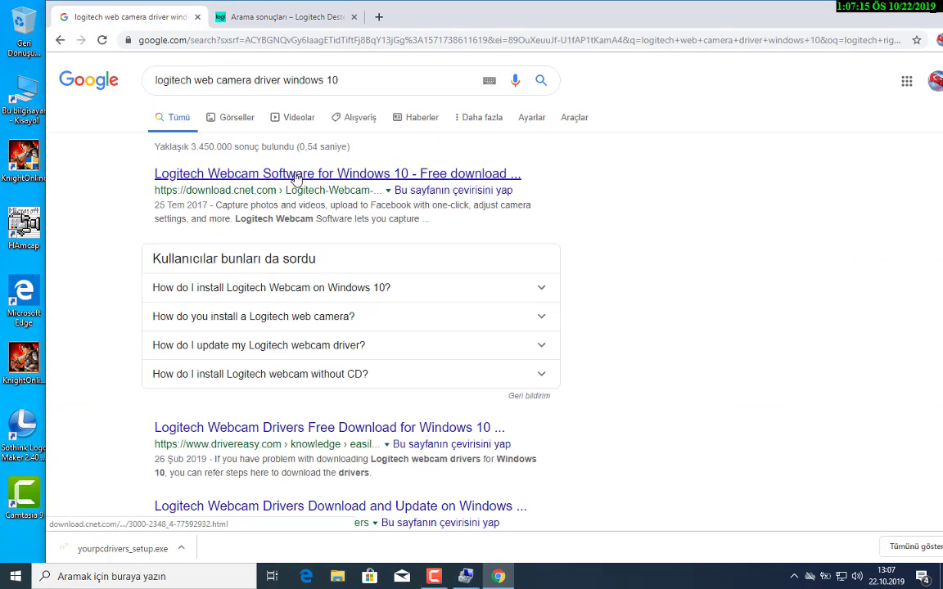
left_click(265, 171)
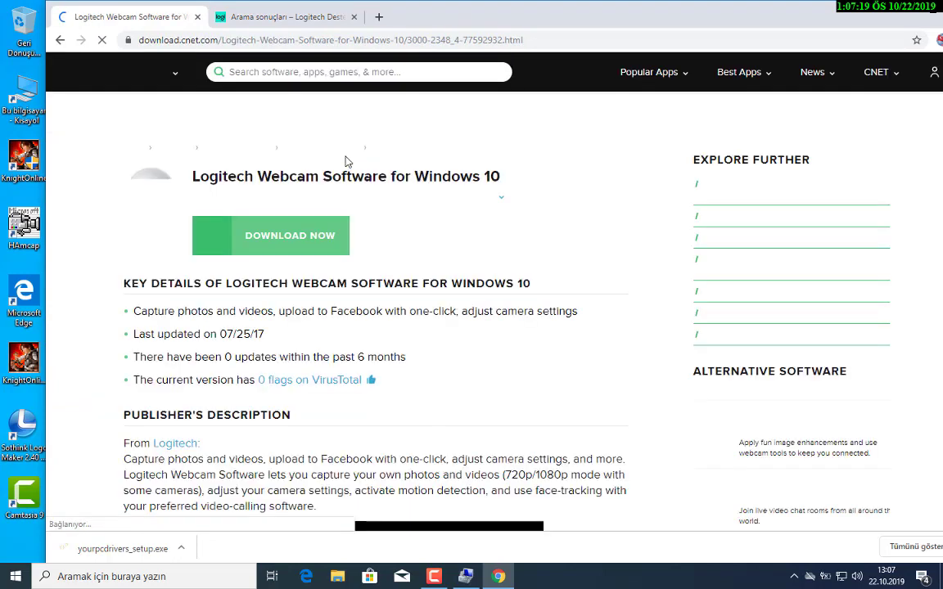
scroll(340, 221, "down", 1)
scroll(339, 228, "down", 6)
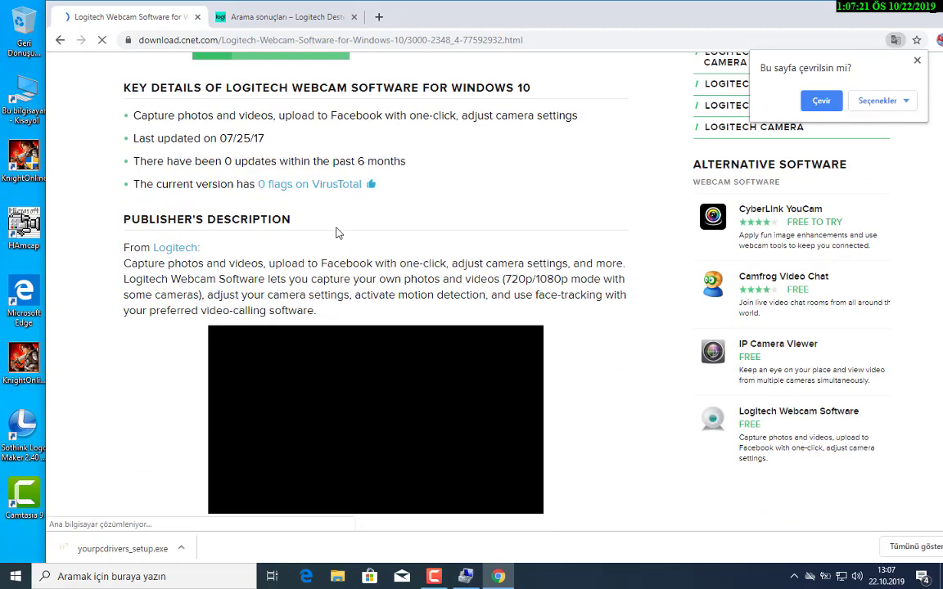
scroll(336, 234, "down", 2)
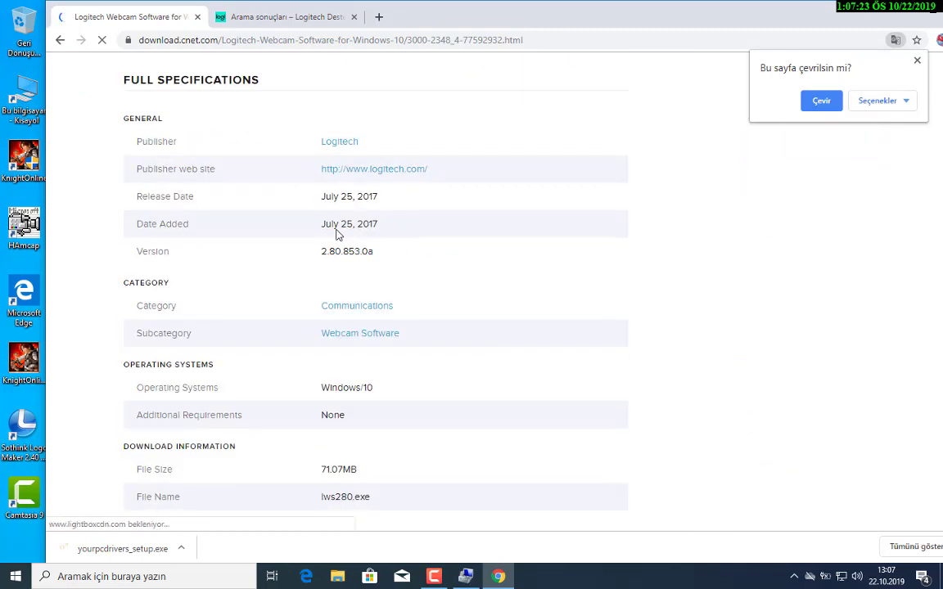
scroll(344, 288, "down", 3)
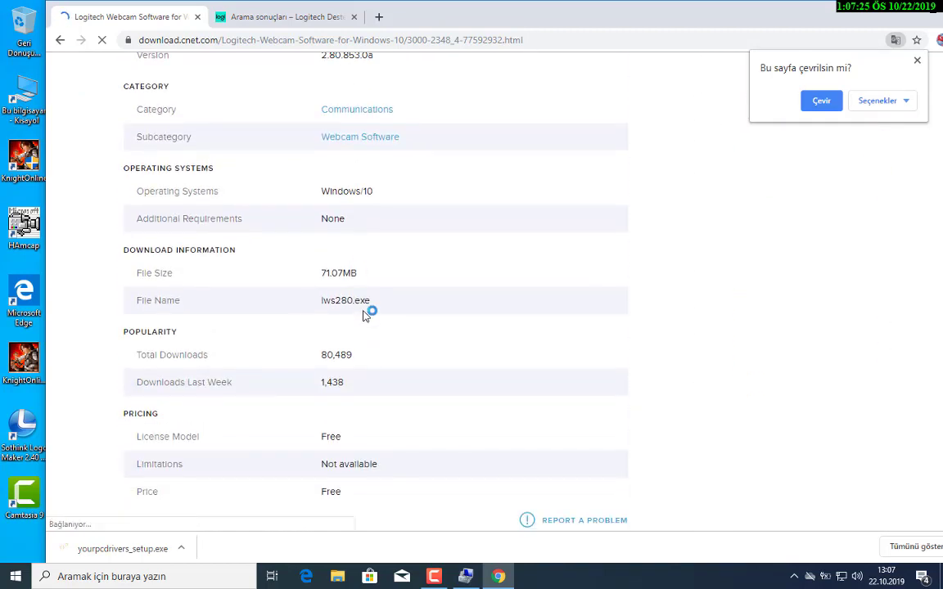
scroll(352, 303, "down", 5)
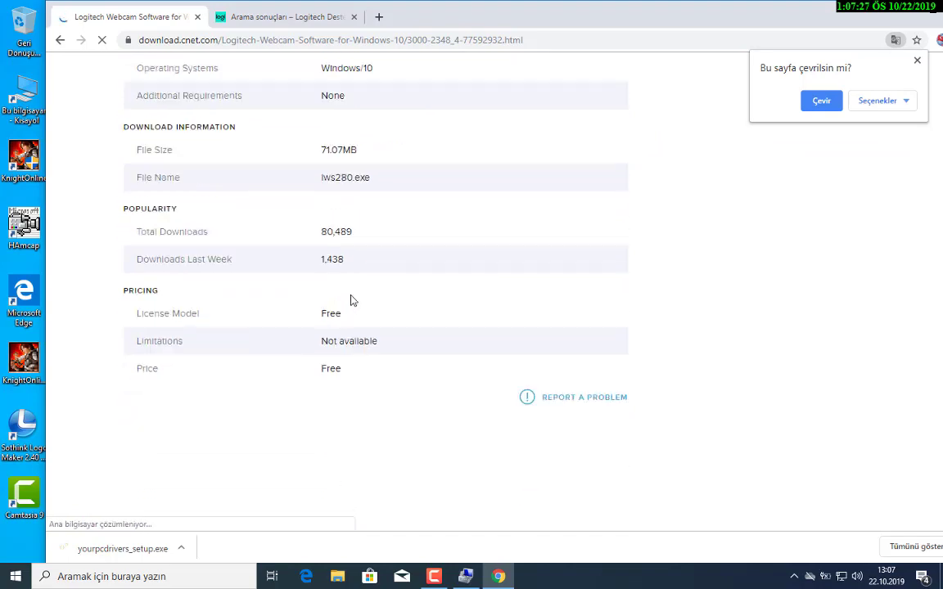
scroll(357, 319, "down", 4)
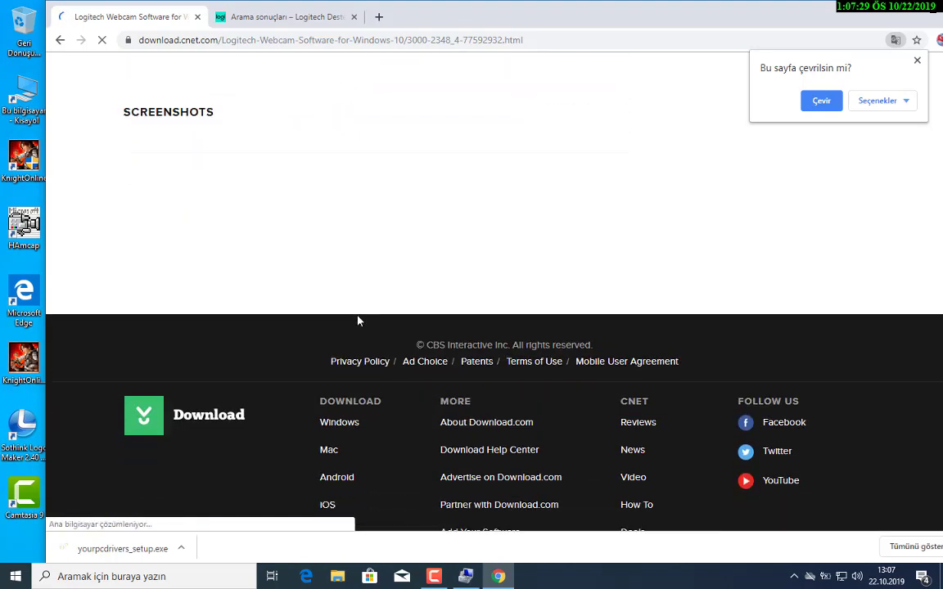
Start downloading Logitech Webcam Software for Windows 10 from its CNET page.
scroll(360, 315, "up", 8)
scroll(364, 303, "up", 10)
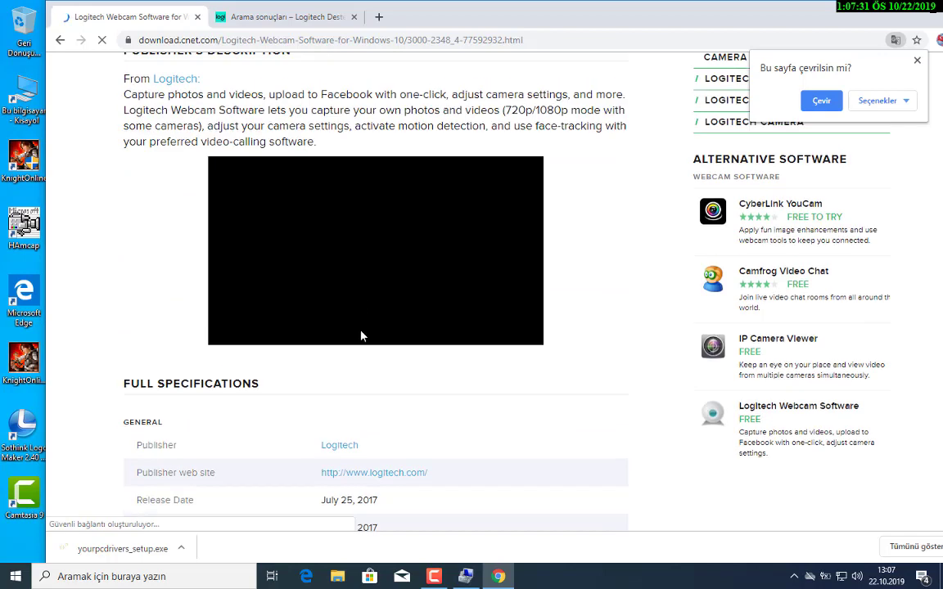
scroll(360, 327, "down", 2)
scroll(320, 324, "up", 5)
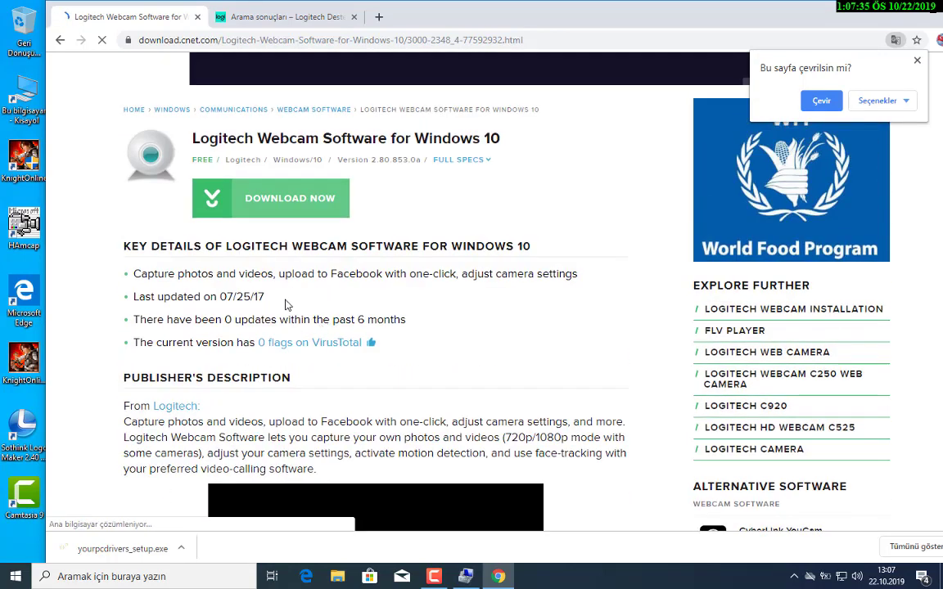
left_click(249, 200)
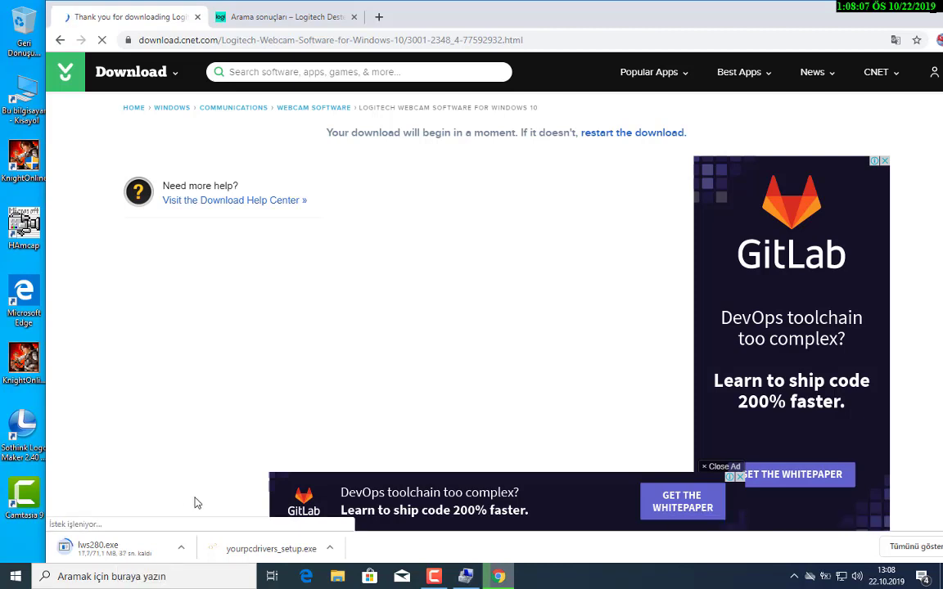
left_click(434, 576)
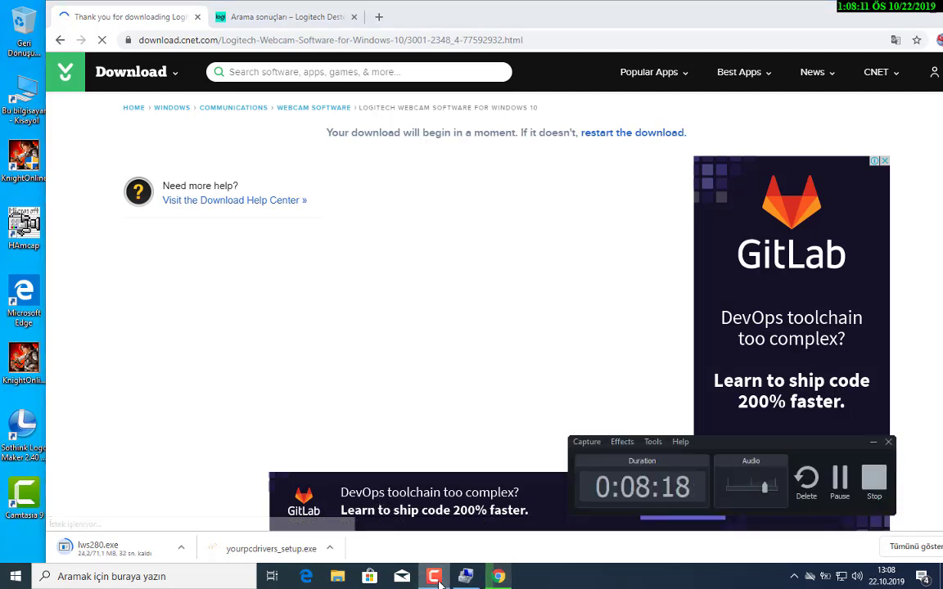
left_click(438, 582)
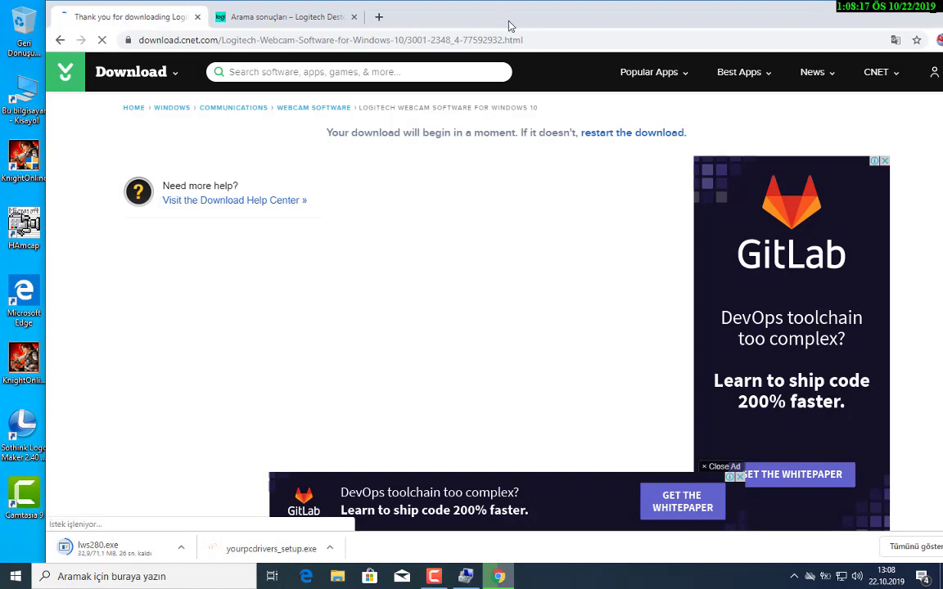
Move the browser window off the unknown device's properties and view its Uyumlu kimlikler, Sorun durumu and Konum yolları details.
left_click_drag(507, 26, 605, 351)
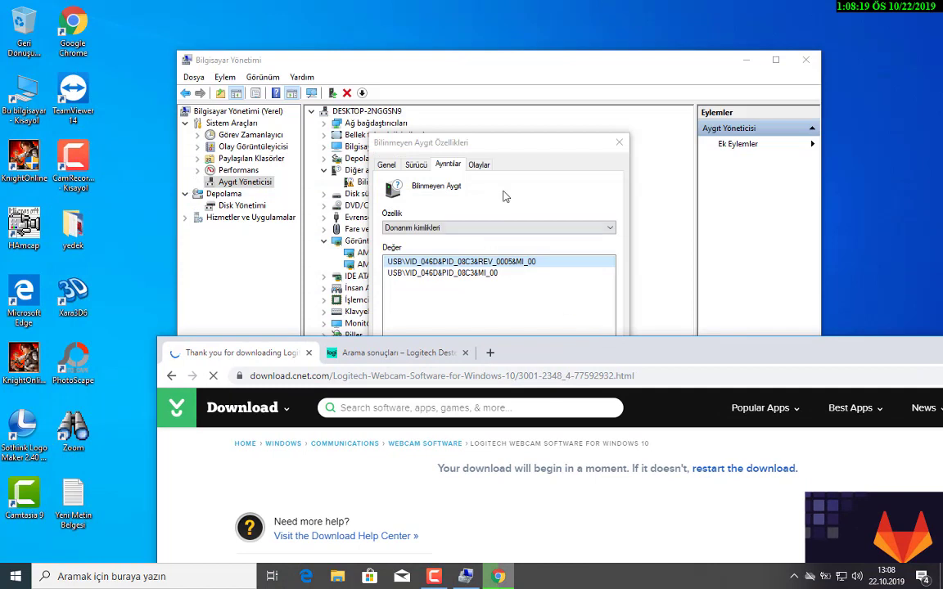
left_click(454, 154)
left_click(483, 227)
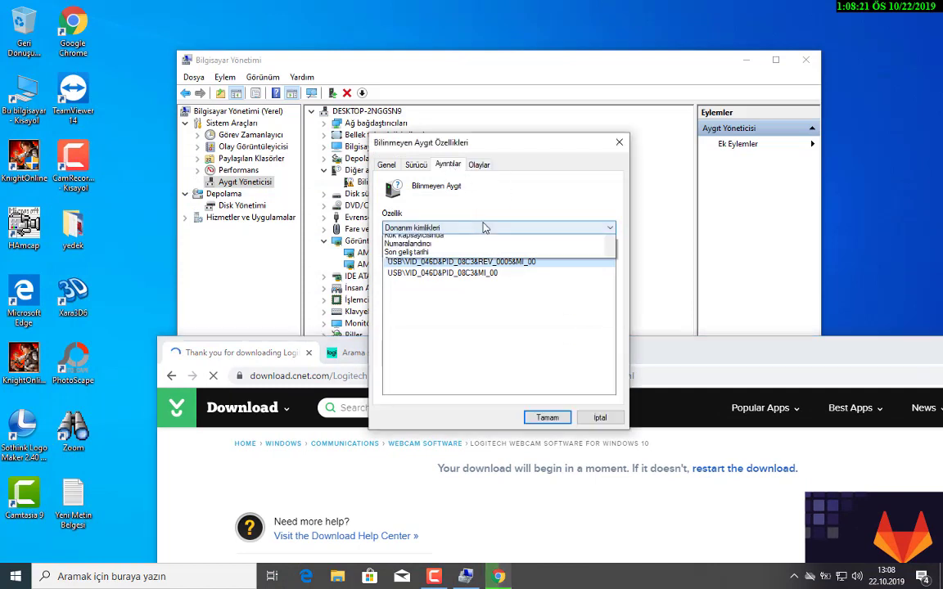
left_click(481, 247)
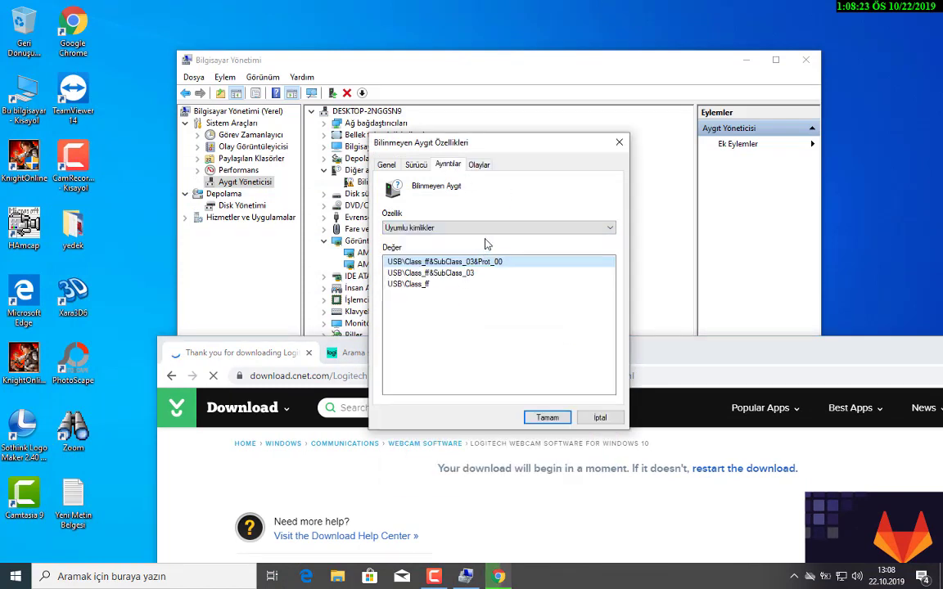
left_click(489, 234)
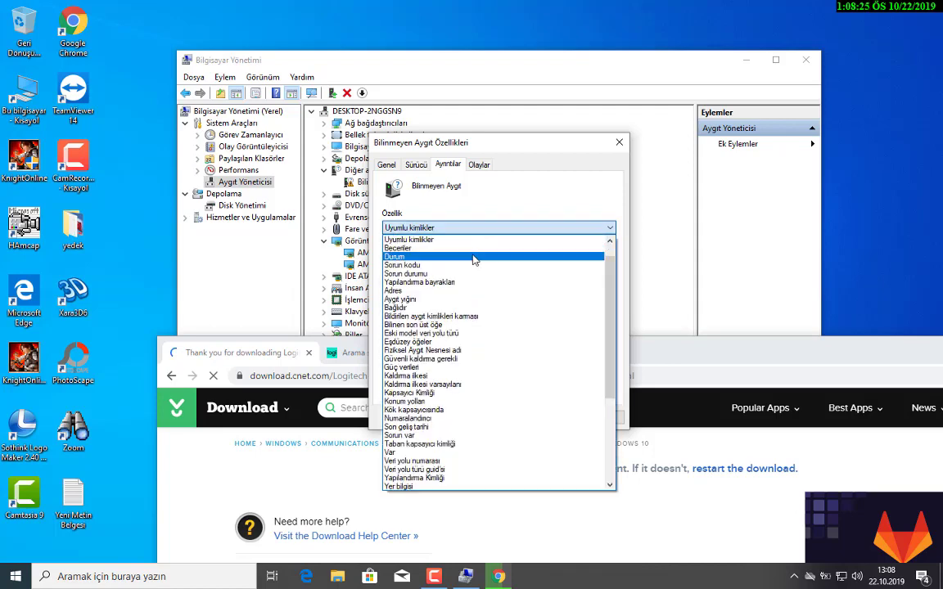
scroll(487, 278, "down", 2)
scroll(463, 282, "up", 1)
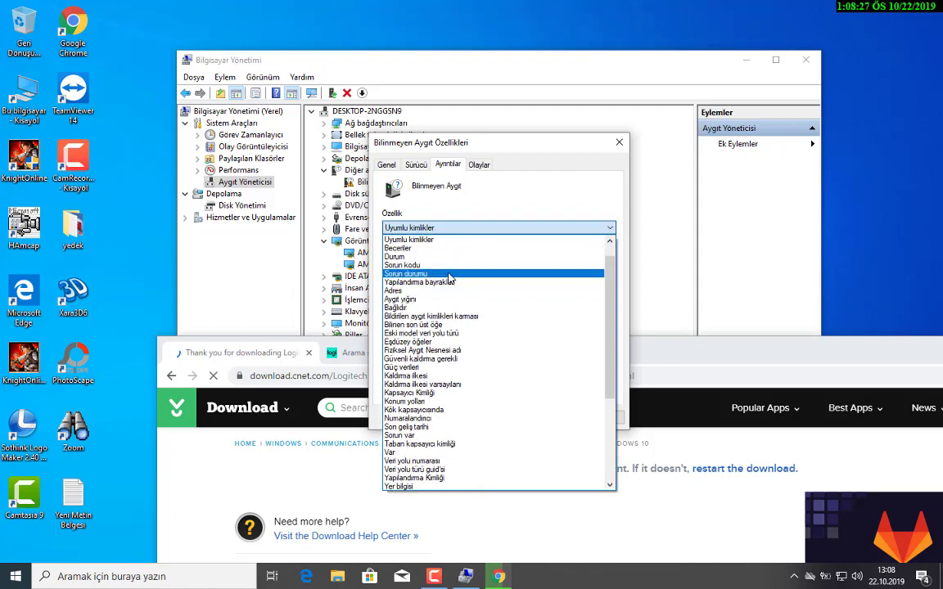
left_click(450, 275)
left_click(461, 238)
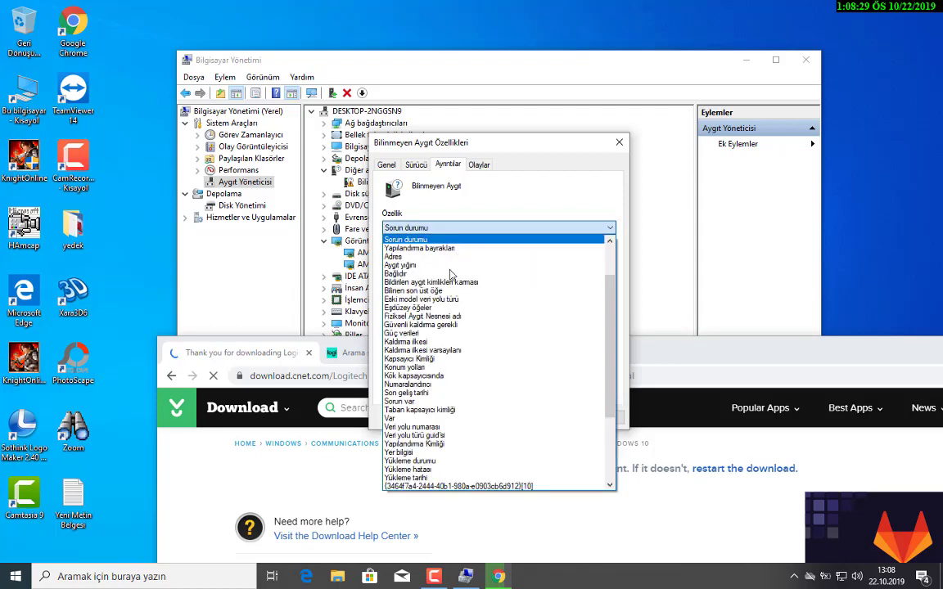
left_click(454, 367)
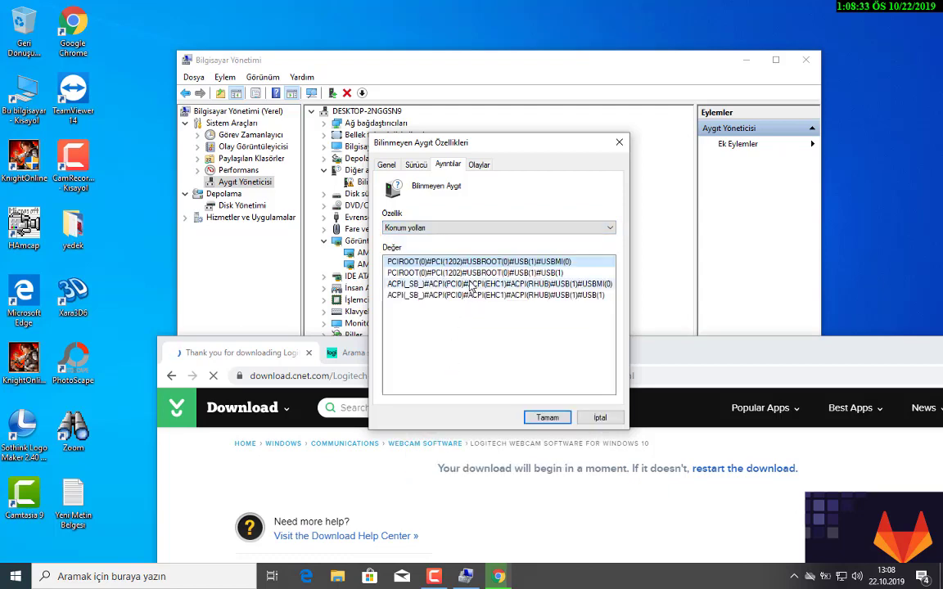
View the unknown device's Yükleme tarihi, Yükleme durumu and Kapsayıcı Kimliği details.
left_click(480, 229)
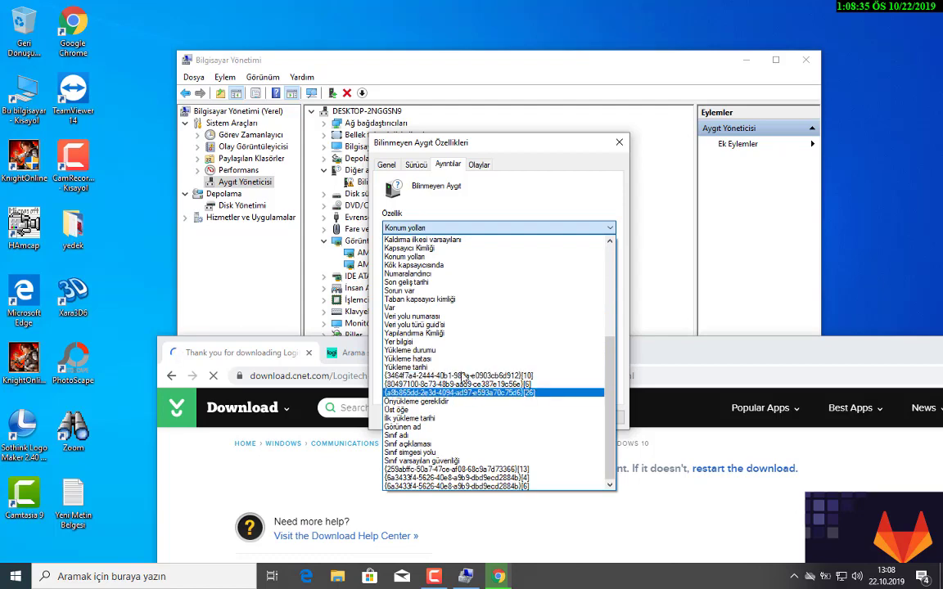
left_click(458, 367)
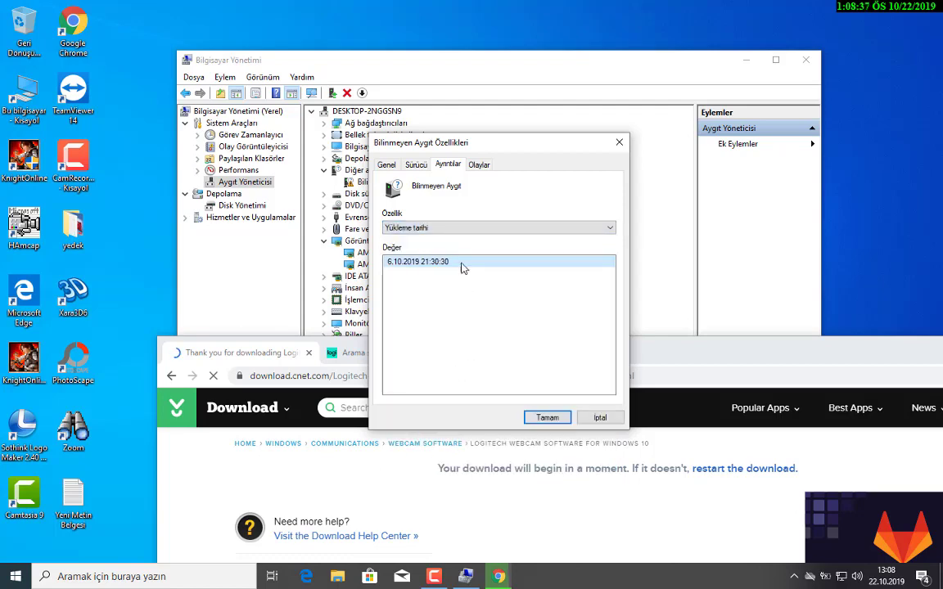
left_click(466, 232)
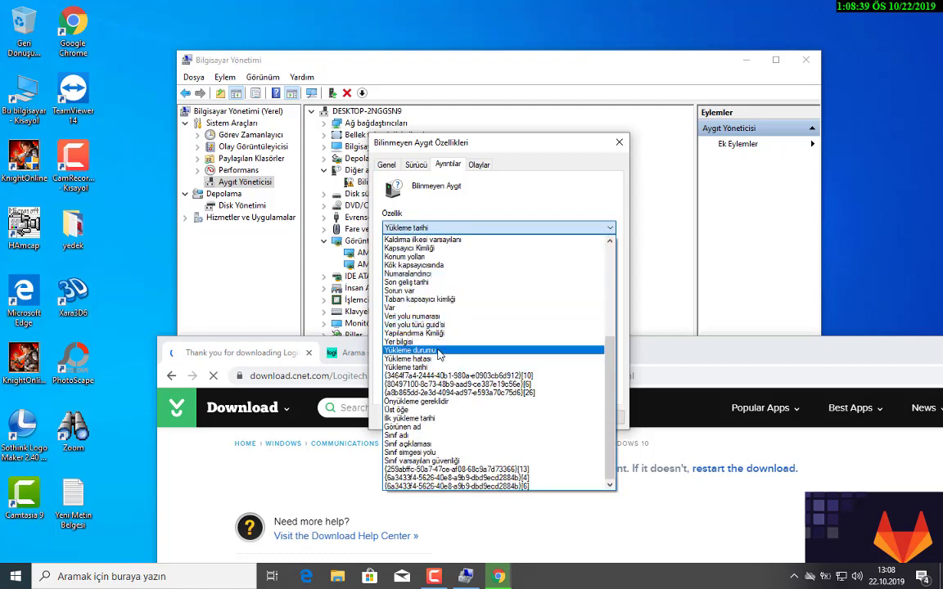
left_click(441, 344)
left_click(454, 231)
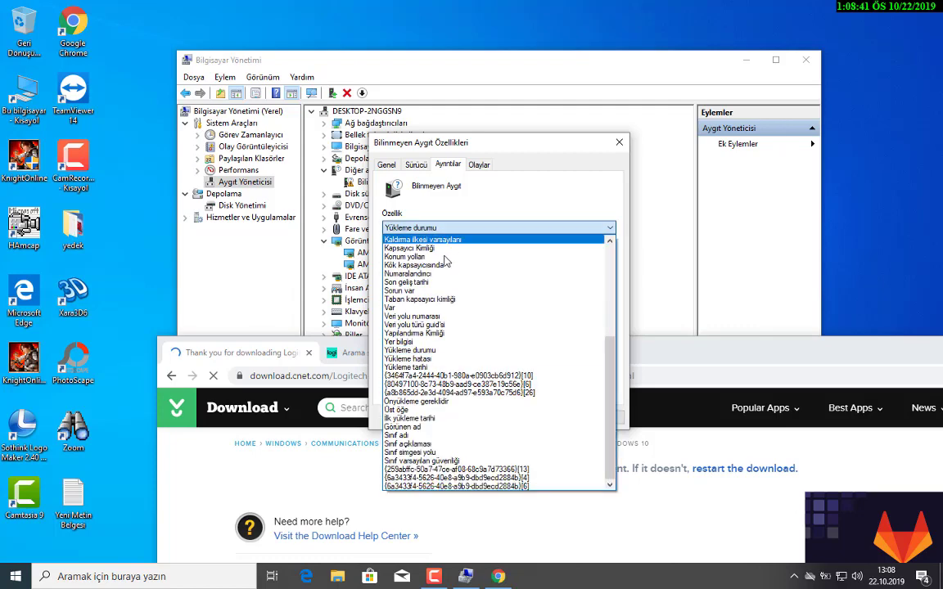
left_click(441, 249)
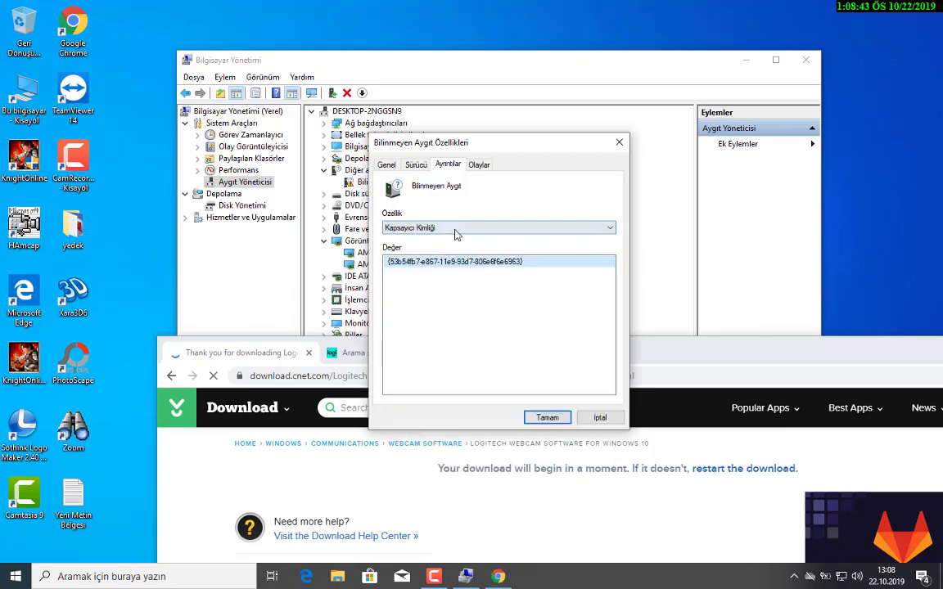
Show the unknown device's Donanım kimlikleri values again.
left_click(405, 227)
scroll(447, 260, "up", 3)
scroll(446, 260, "up", 4)
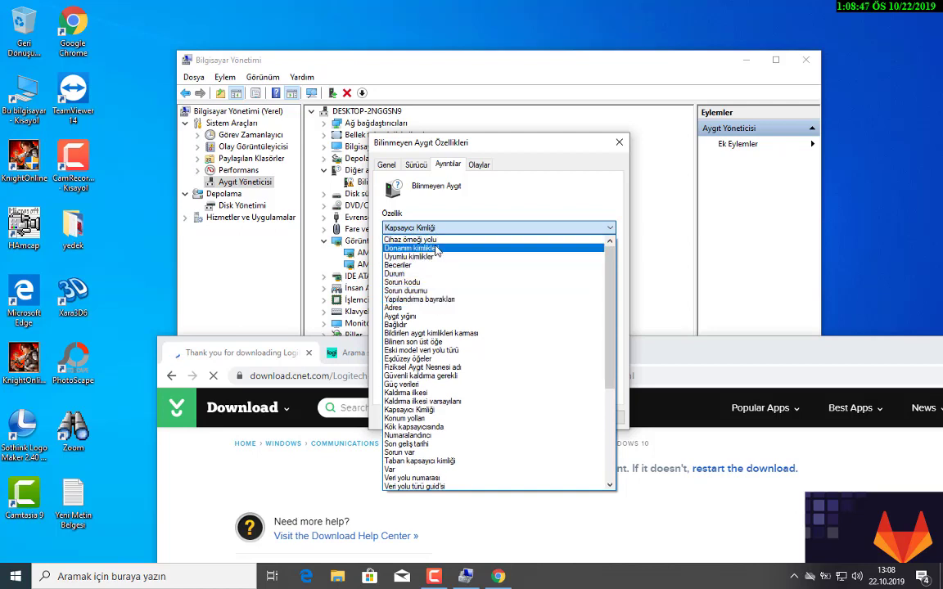
left_click(437, 250)
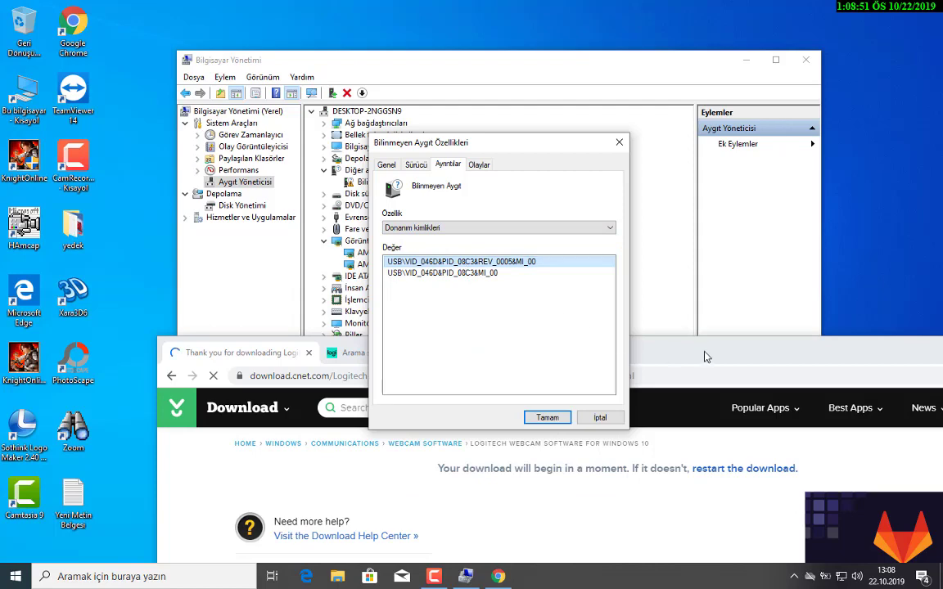
Run the downloaded lws280.exe installer from the browser and clear the browser and device properties windows out of its way.
left_click_drag(707, 357, 640, 3)
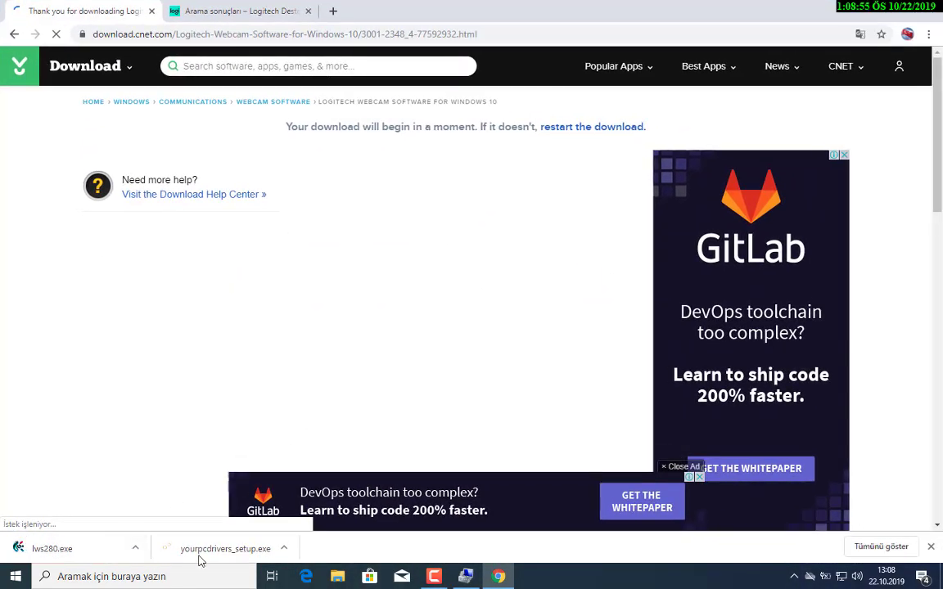
left_click(122, 554)
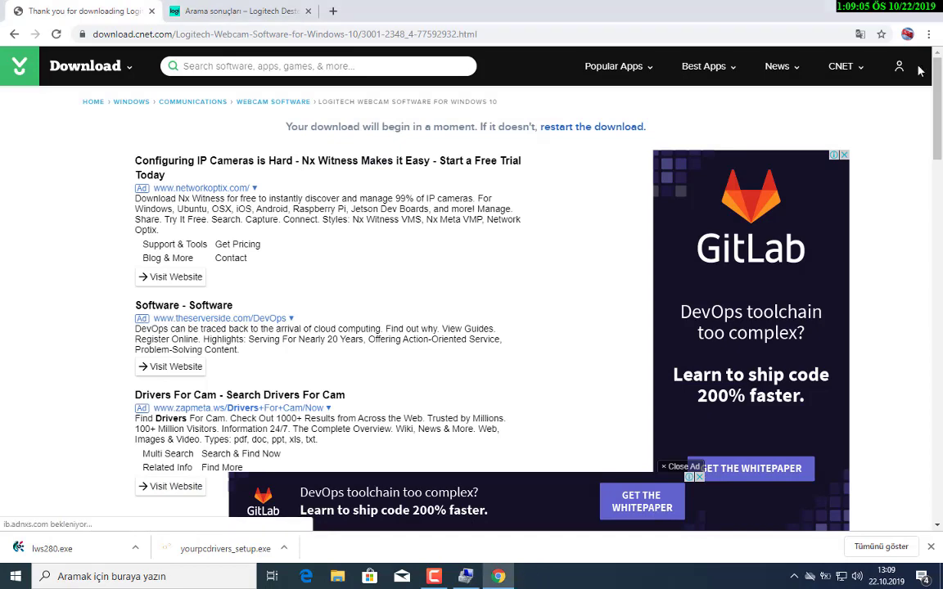
left_click(870, 11)
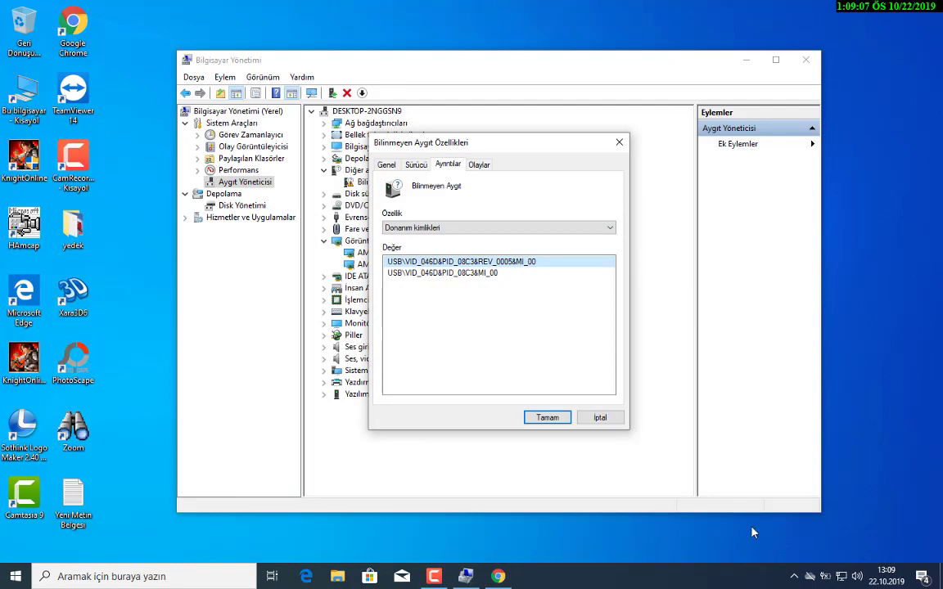
left_click(793, 576)
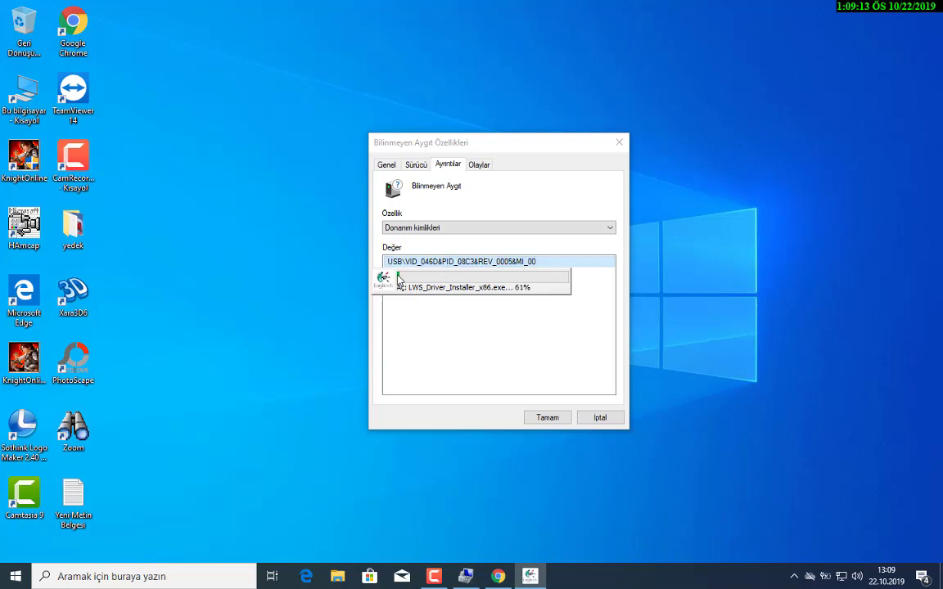
left_click_drag(550, 149, 315, 273)
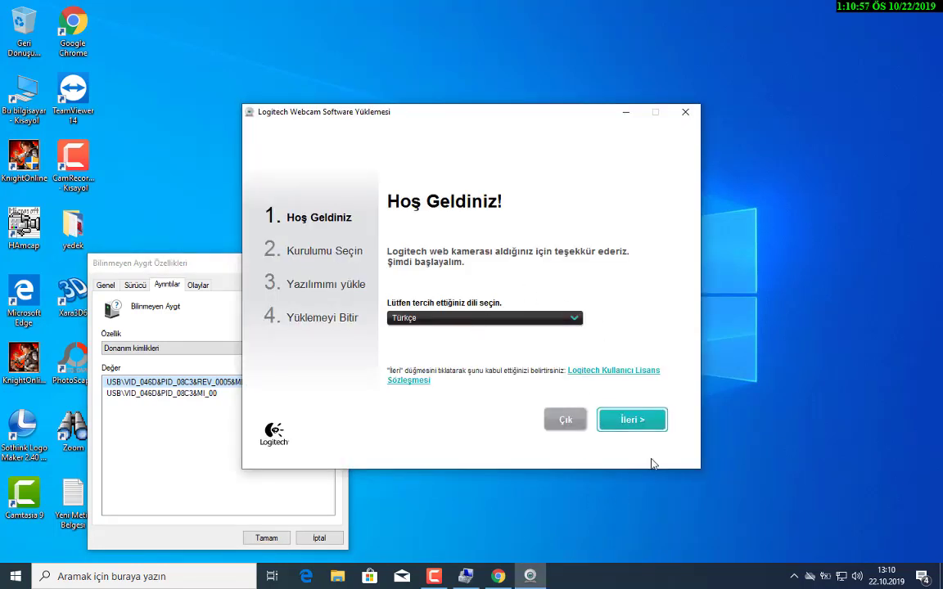
Start installing Logitech Webcam Software in Türkçe with the preselected components, into C:\Program Files (x86)\Logitech.
left_click(630, 420)
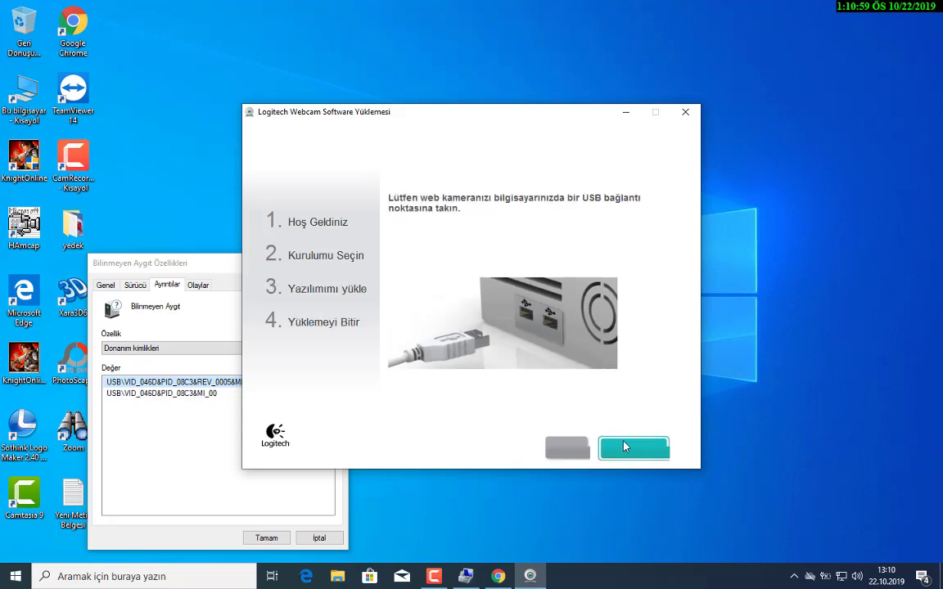
left_click(633, 449)
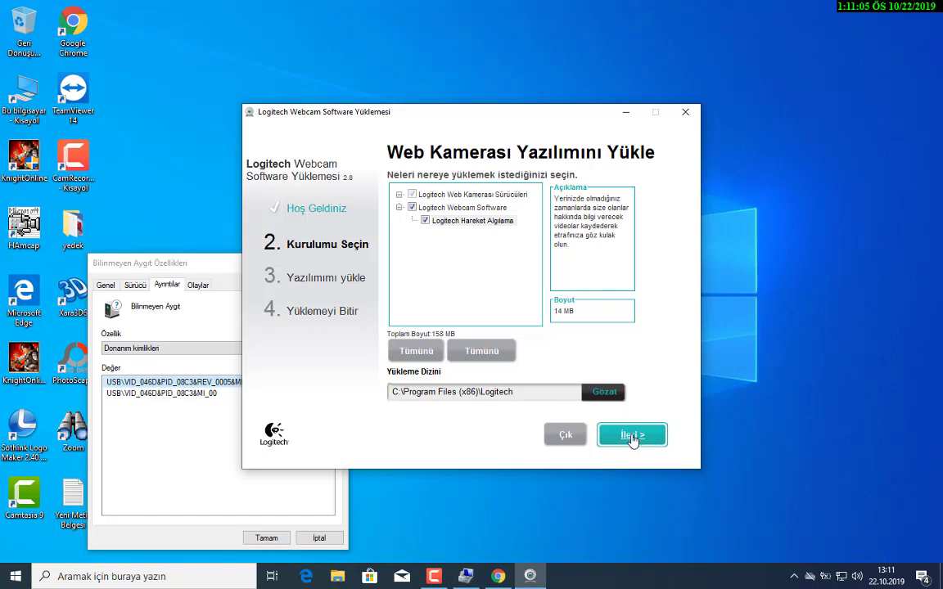
left_click(632, 438)
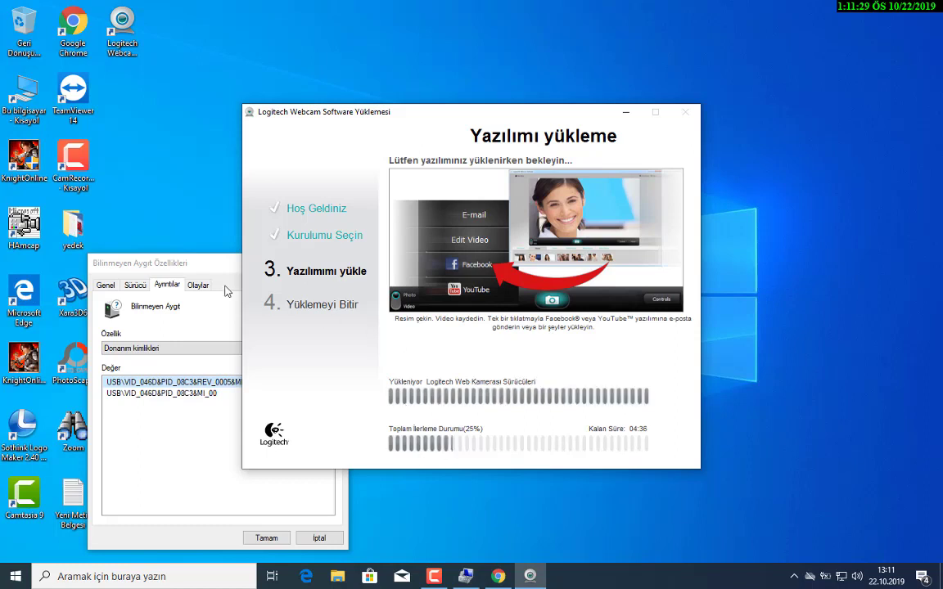
Close the unknown device's properties window while the webcam software installs.
left_click_drag(211, 260, 241, 335)
left_click(314, 338)
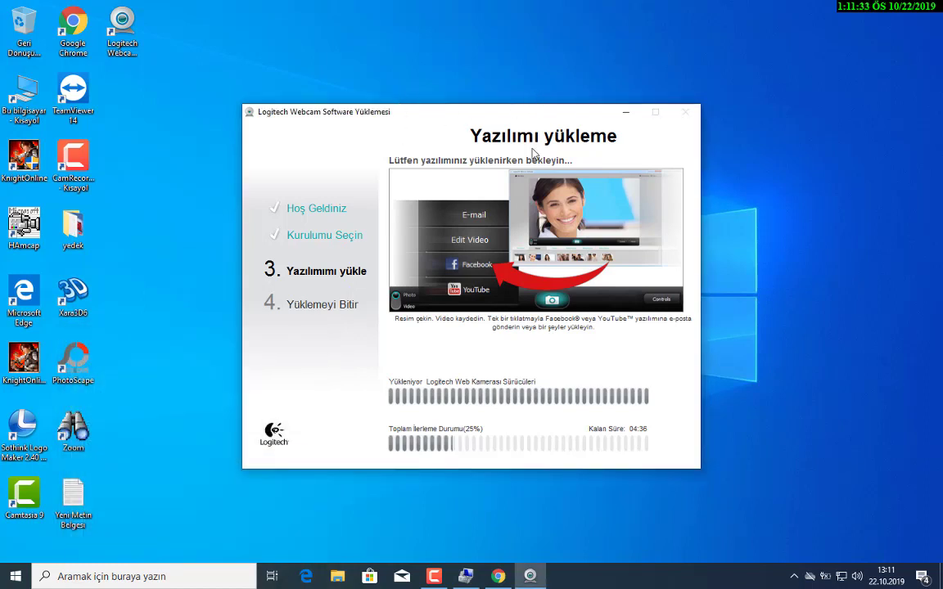
right_click(755, 130)
left_click(777, 190)
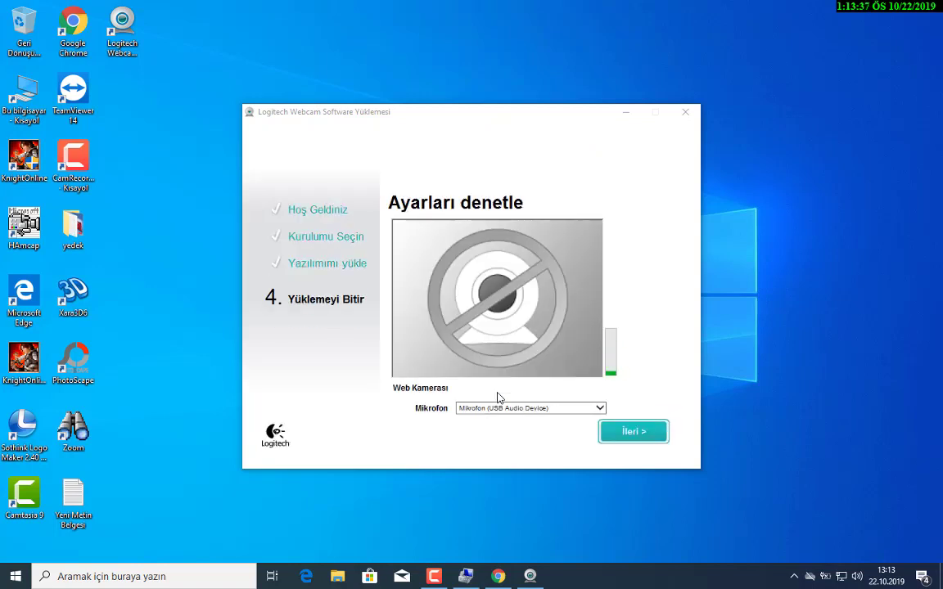
Try Stereo Karışımı (Realtek High Definition Audio) as the setup's microphone and switch back to Mikrofon (USB Audio Device).
left_click(572, 410)
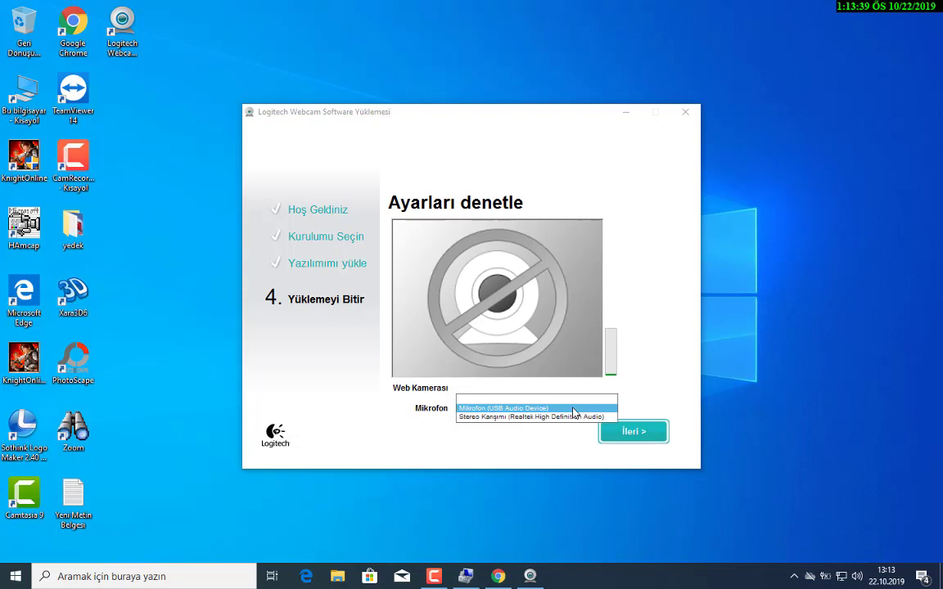
left_click(571, 418)
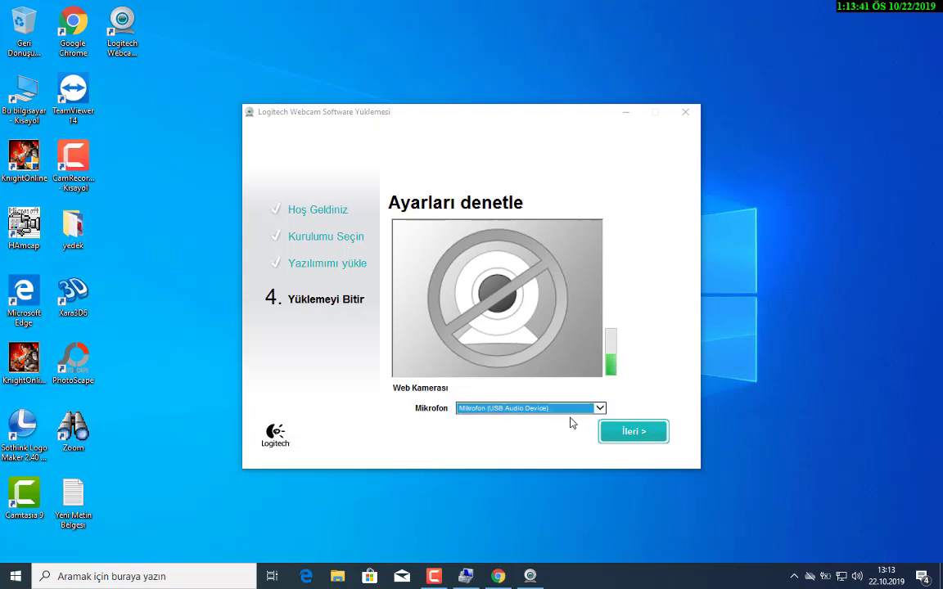
left_click(561, 409)
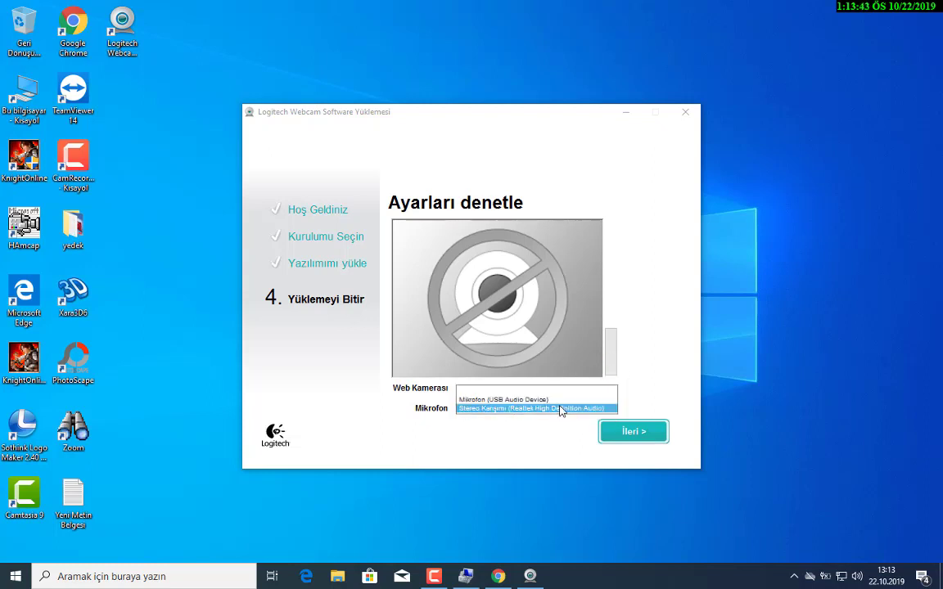
left_click(559, 399)
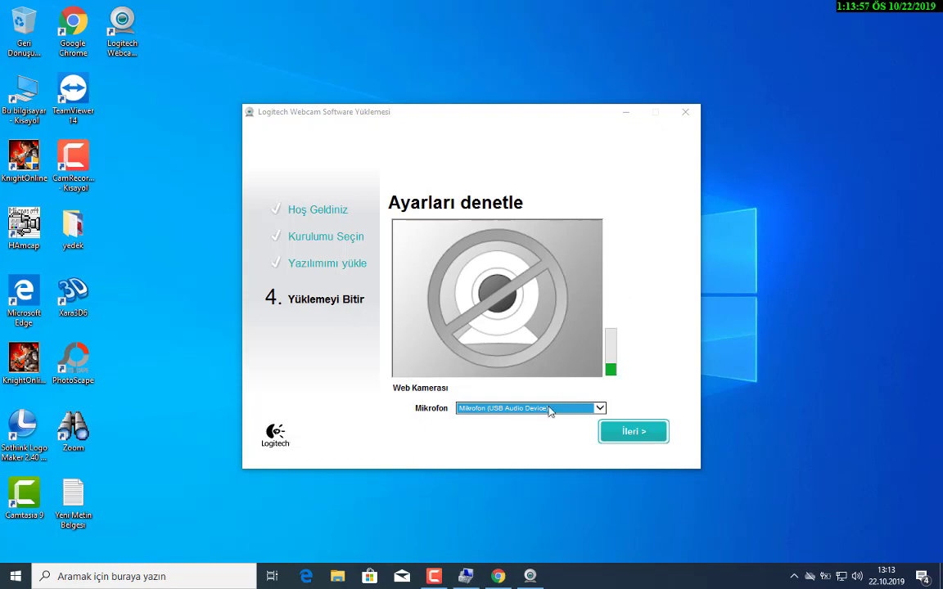
Accept the webcam setup's settings check and finish the installation with the Web kameramı denetle option.
left_click(627, 435)
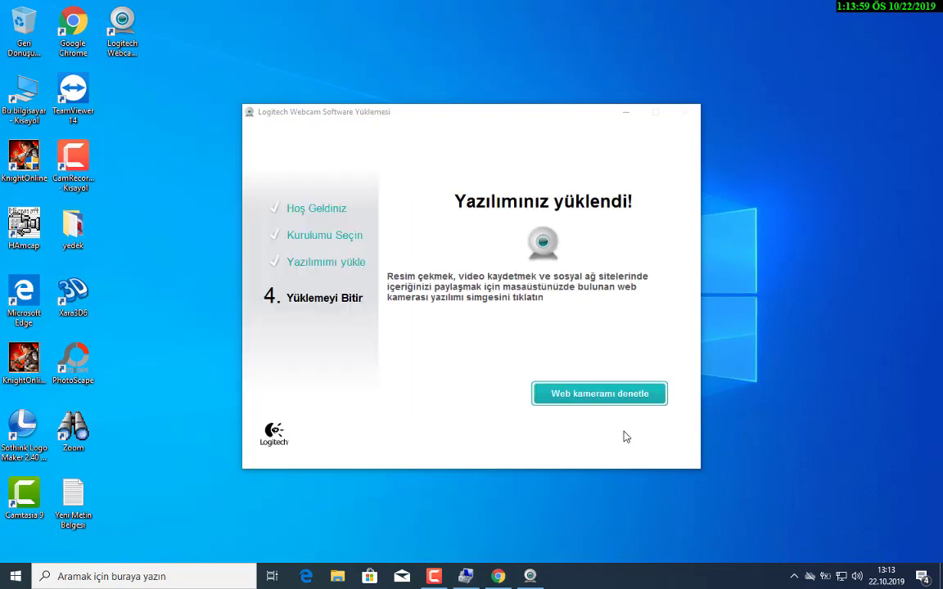
left_click(591, 400)
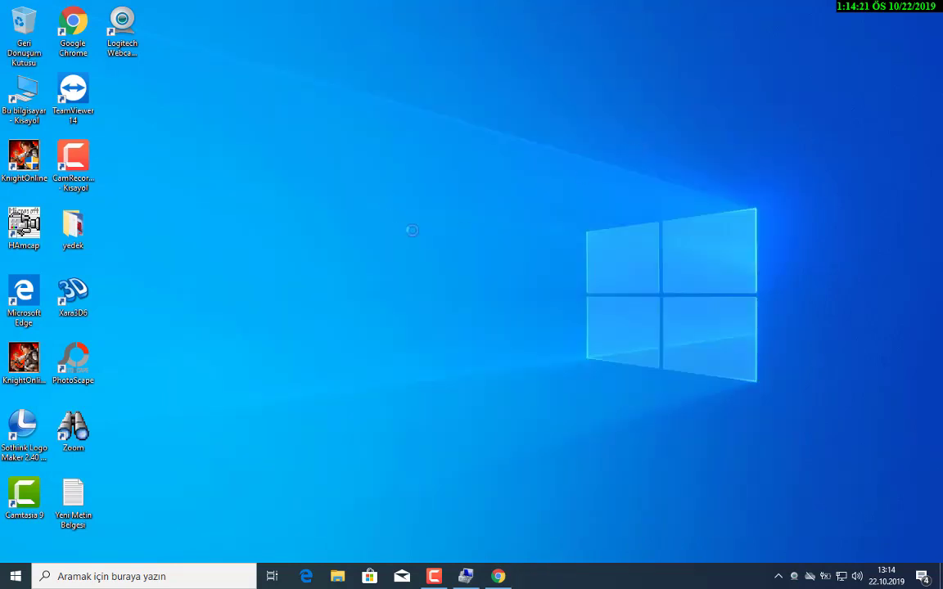
right_click(421, 246)
left_click(429, 243)
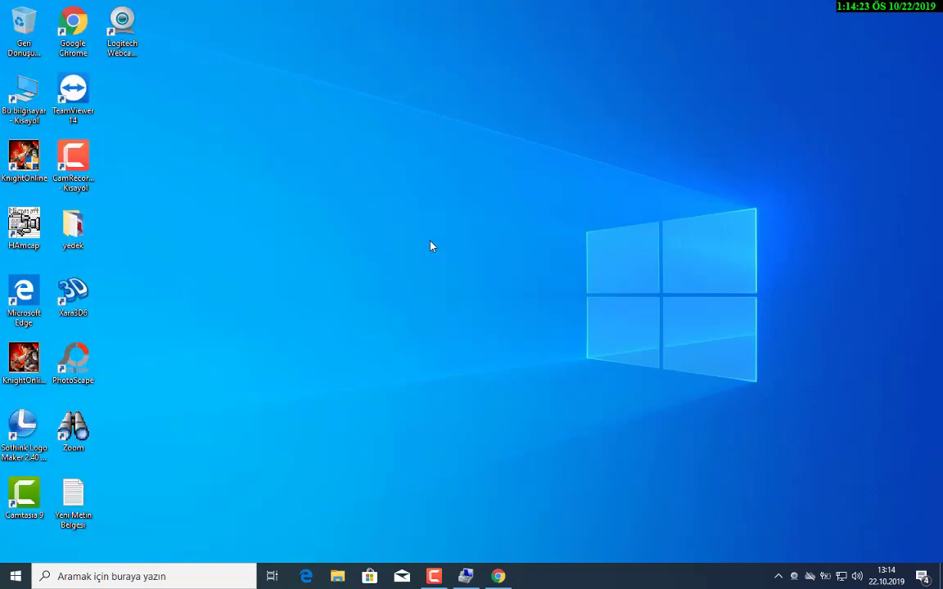